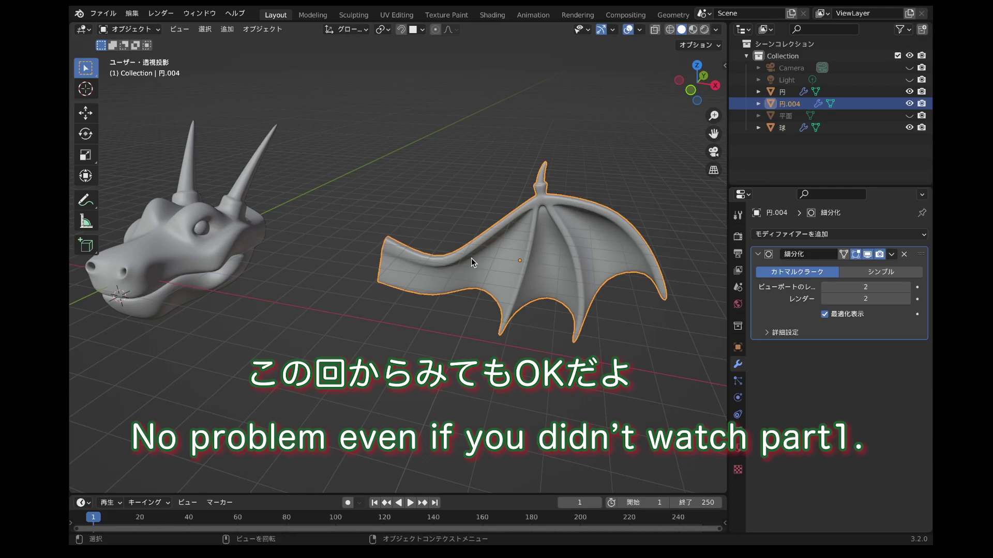
Switch the viewport's solid shading lighting from Studio to MatCap.
middle_click_drag(470, 259, 491, 252)
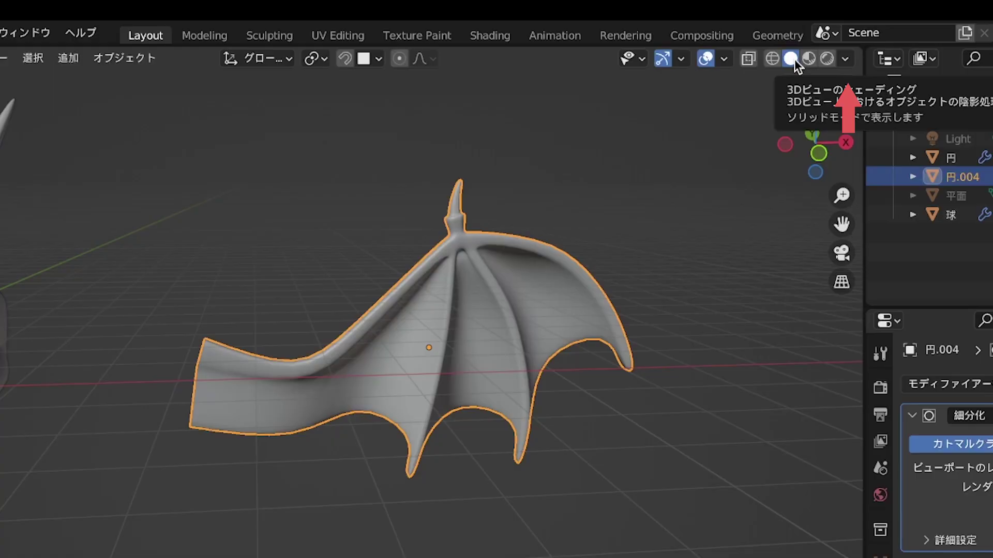
left_click(843, 60)
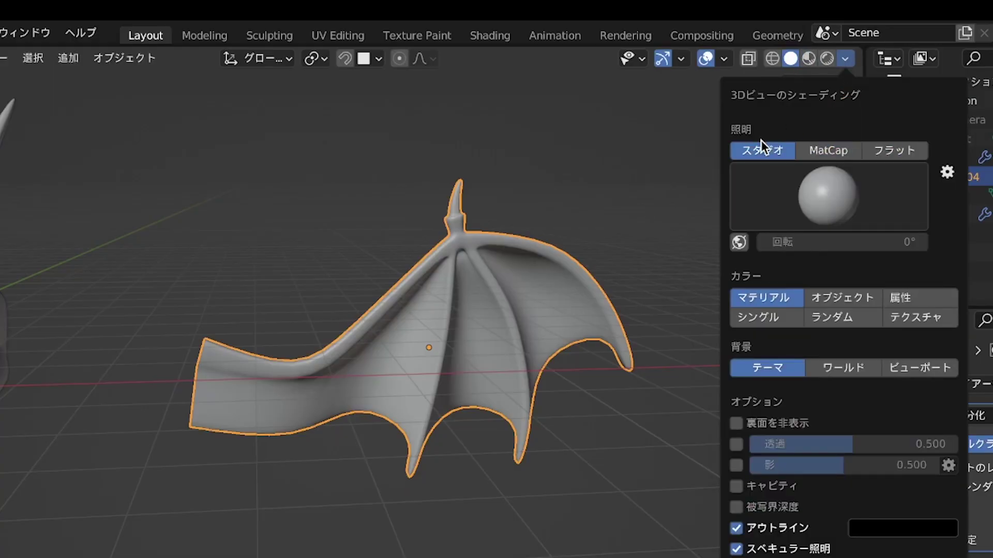
left_click(824, 150)
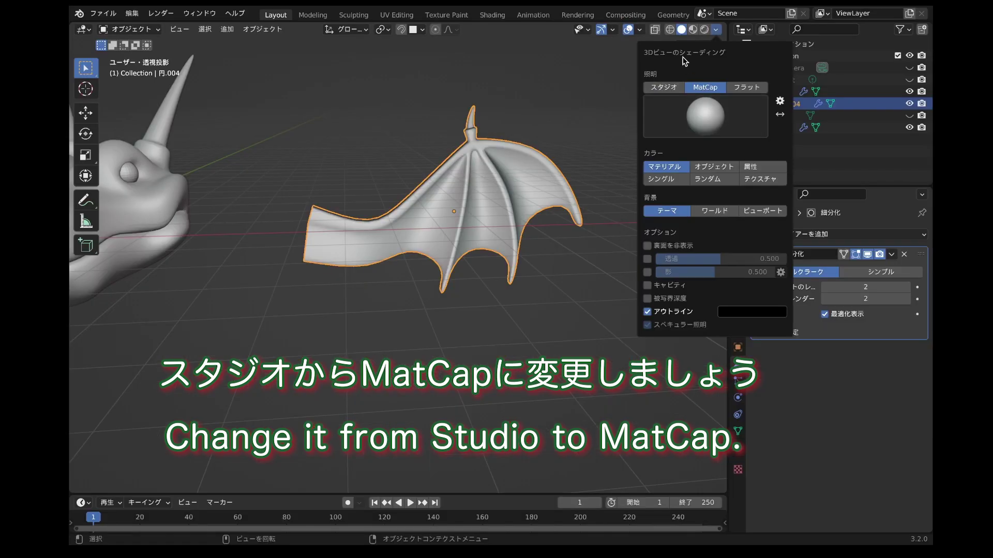
Add a plane mesh to the scene while in front view.
mouse_move(503, 171)
middle_mouse_down()
mouse_move(519, 168)
mouse_move(511, 176)
middle_mouse_up()
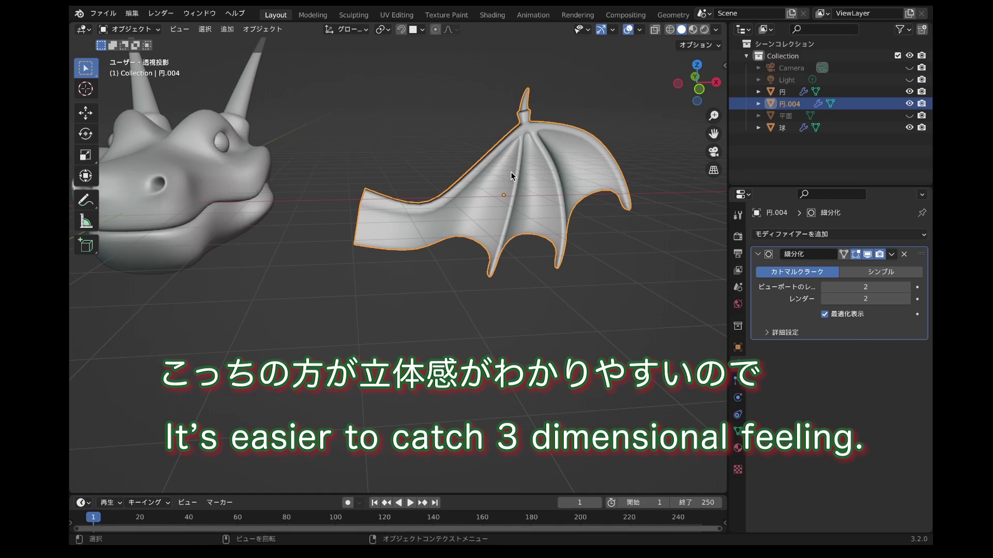
scroll(510, 171, "right", 10)
scroll(511, 171, "down", 6)
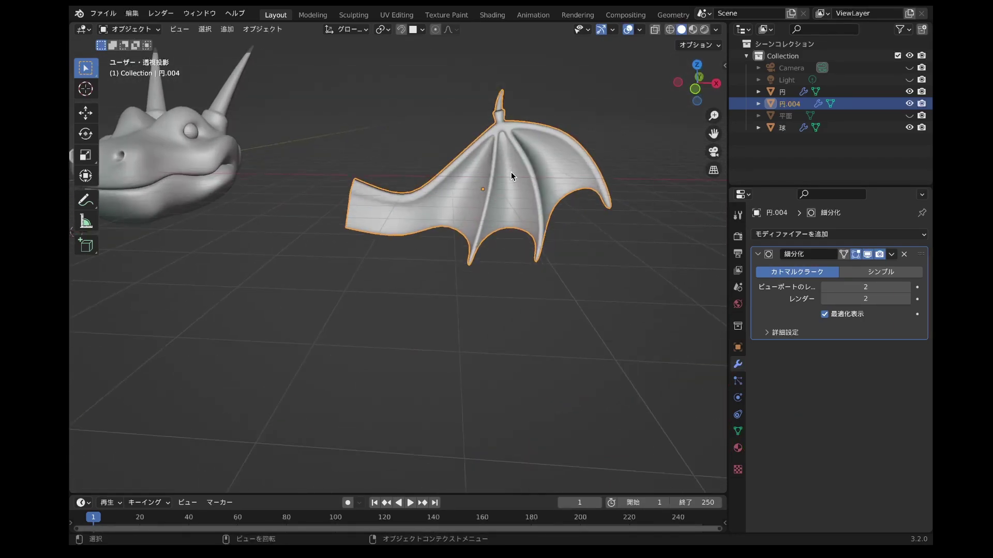
scroll(511, 171, "up", 5)
left_click(695, 93)
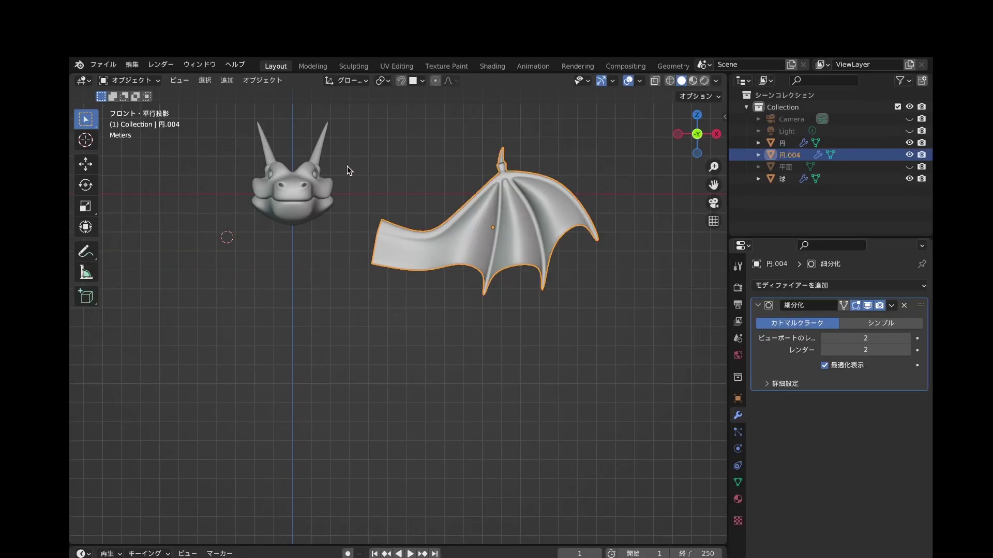
left_click(229, 81)
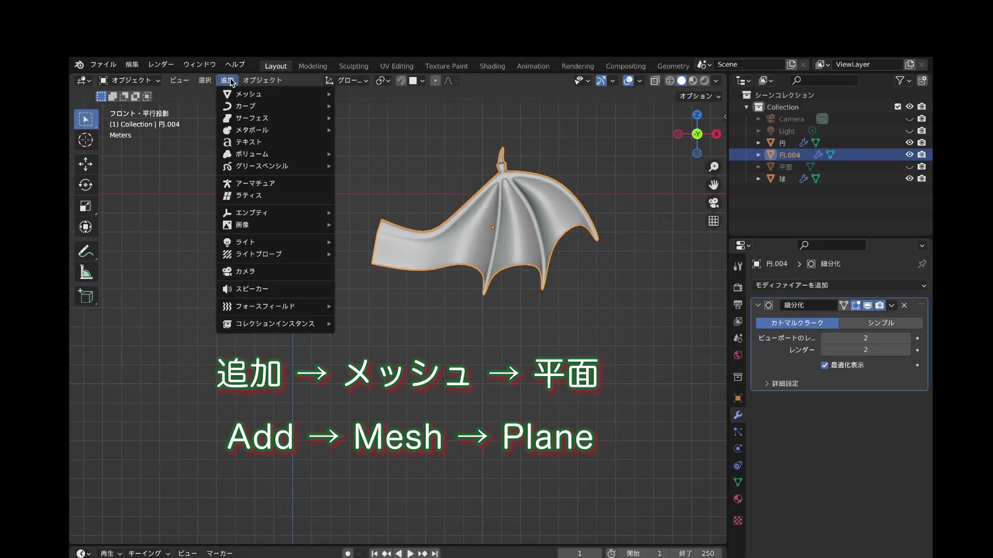
mouse_move(236, 94)
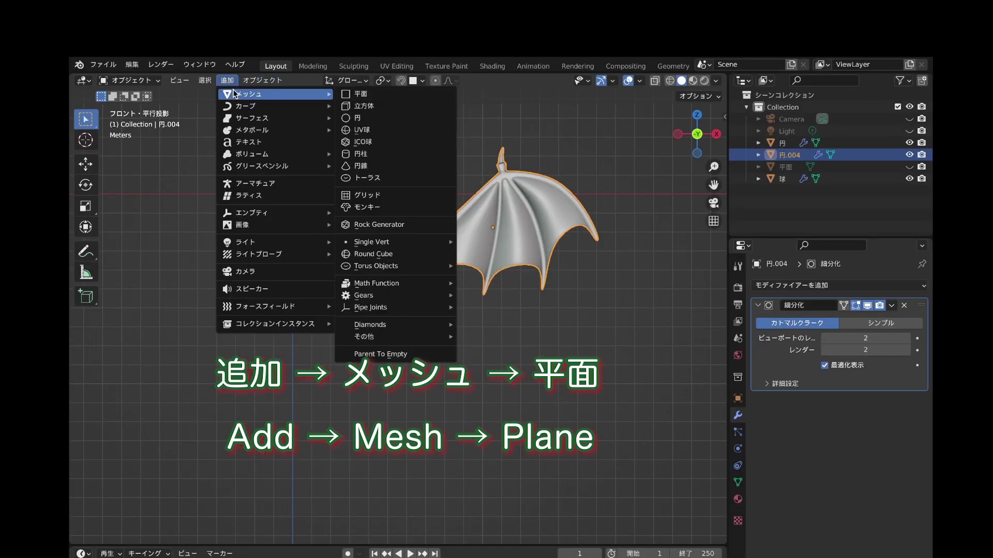
left_click(349, 97)
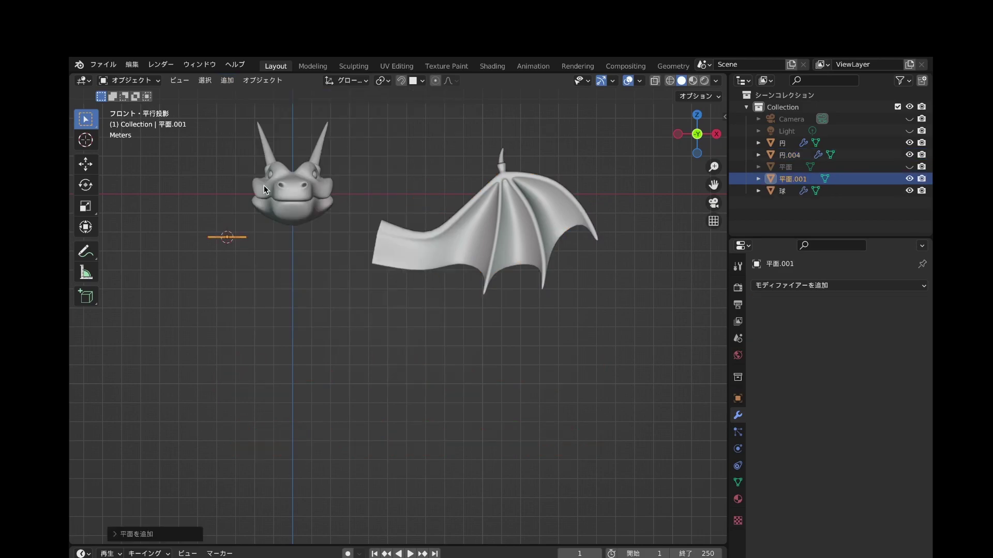
Move the new plane away from the dragon's head to the empty space below the wing.
middle_click_drag(234, 207, 245, 252)
scroll(165, 204, "down", 2)
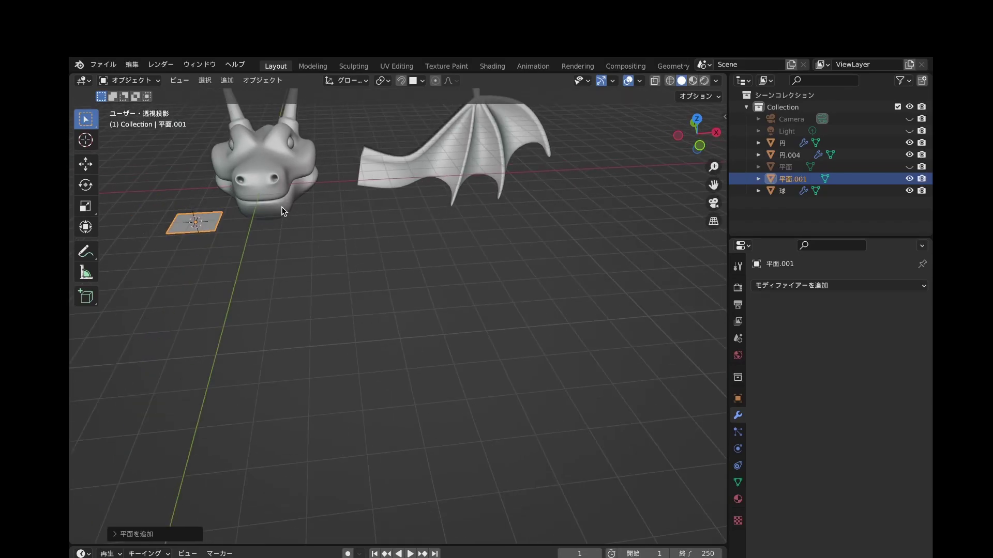
key("g")
left_click(495, 256)
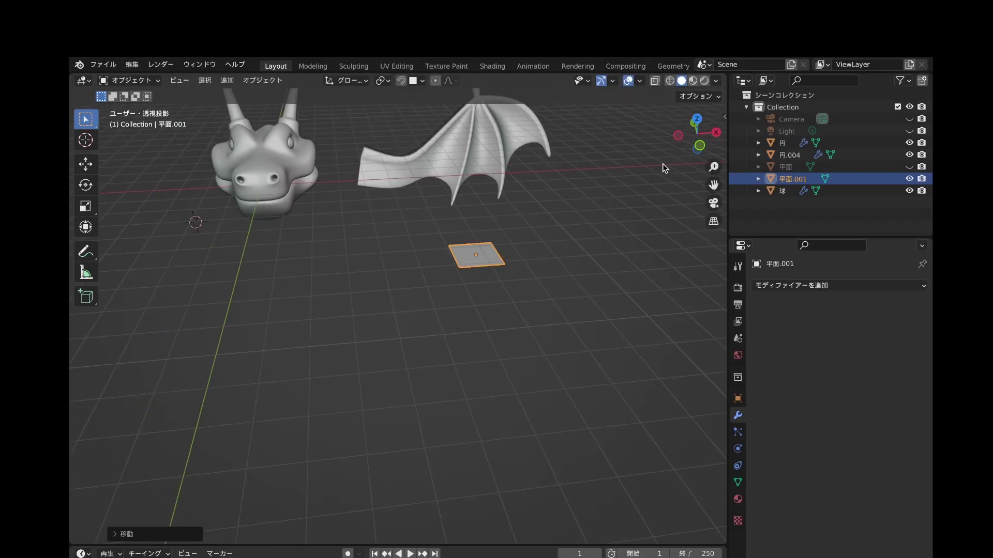
left_click(699, 147)
key("g")
left_click(562, 321)
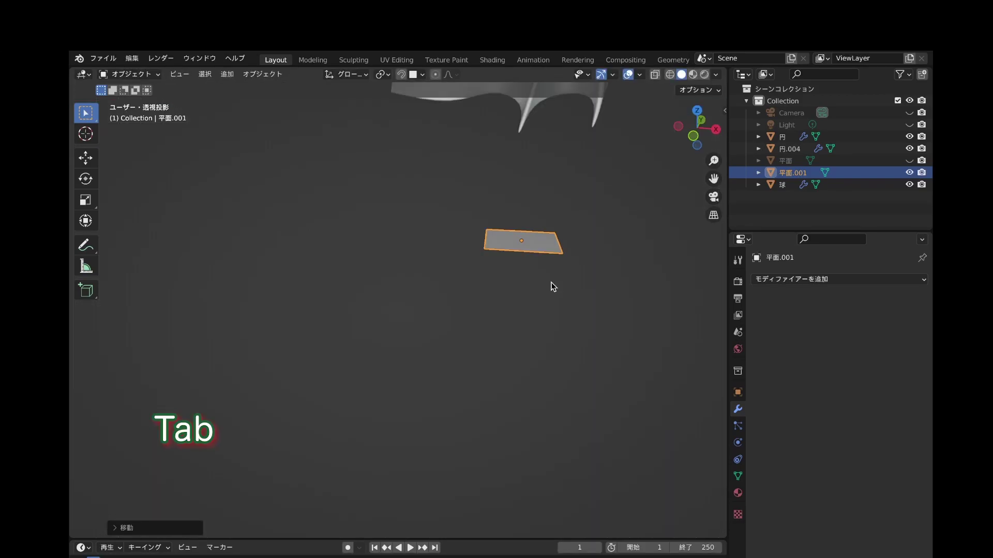
Enter Edit Mode on the plane and rotate it 90° about the X axis so it stands upright.
key("Tab")
scroll(554, 287, "right", 3, "shift")
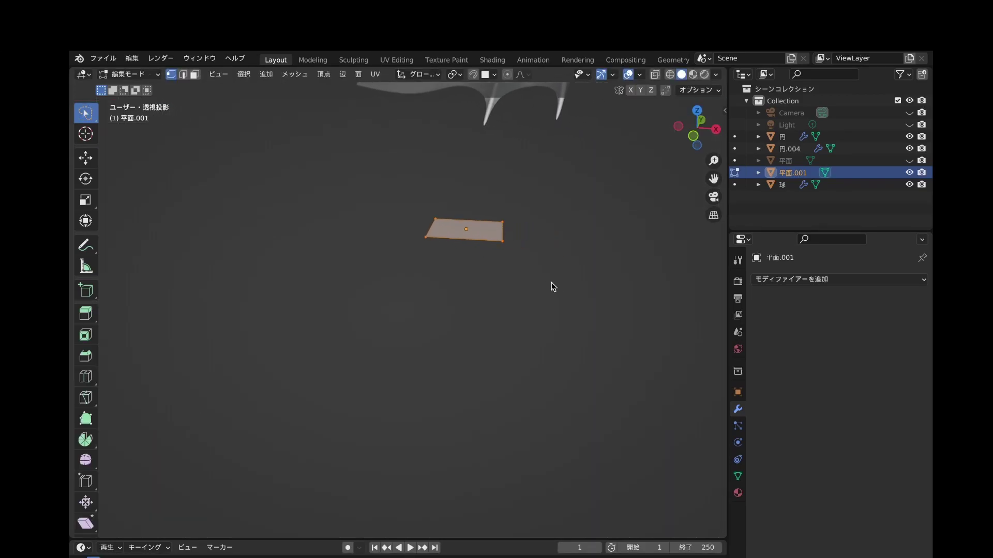
type("rx90")
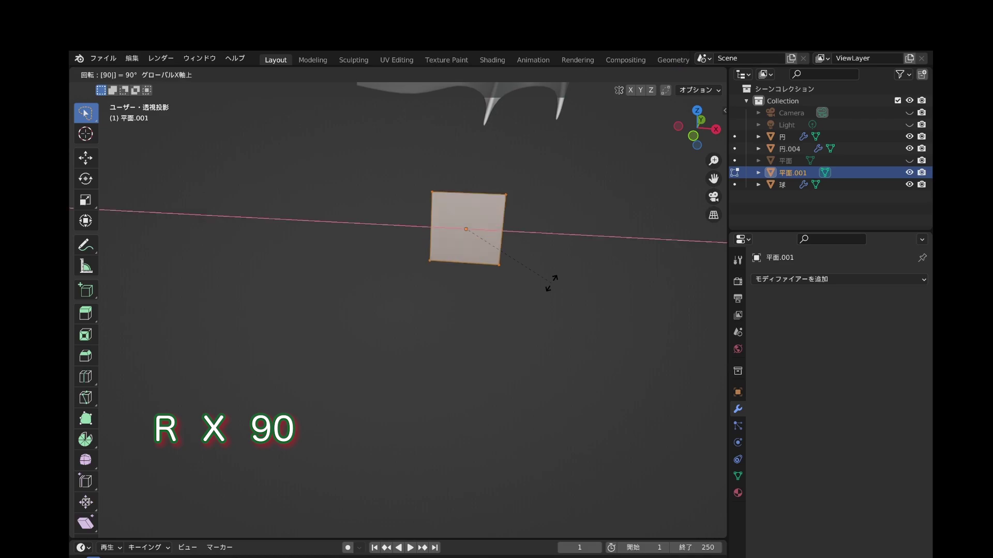
key("Return")
scroll(550, 283, "down", 2)
In front view, select the whole square face and move it below the base of the reference wing.
left_click(693, 135)
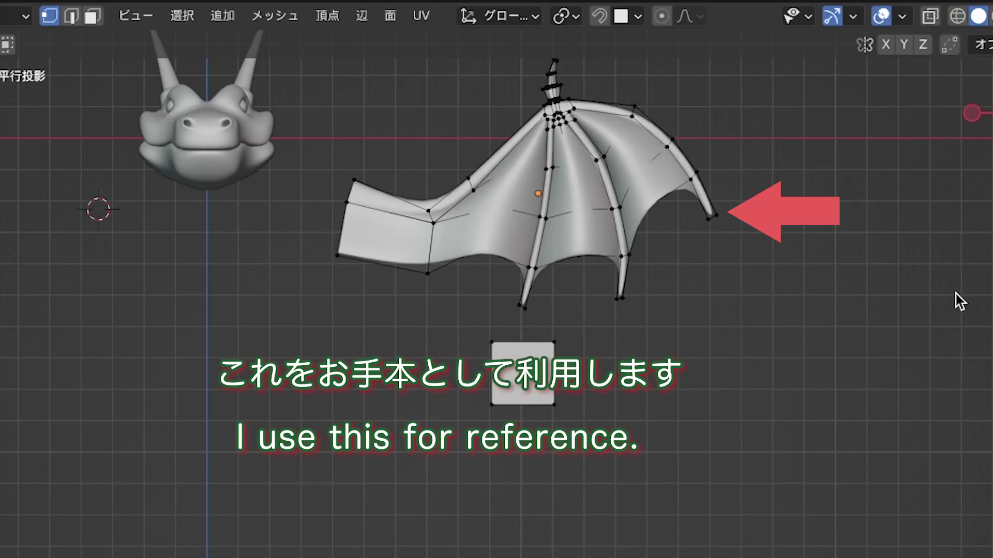
scroll(739, 343, "left", 1, "shift")
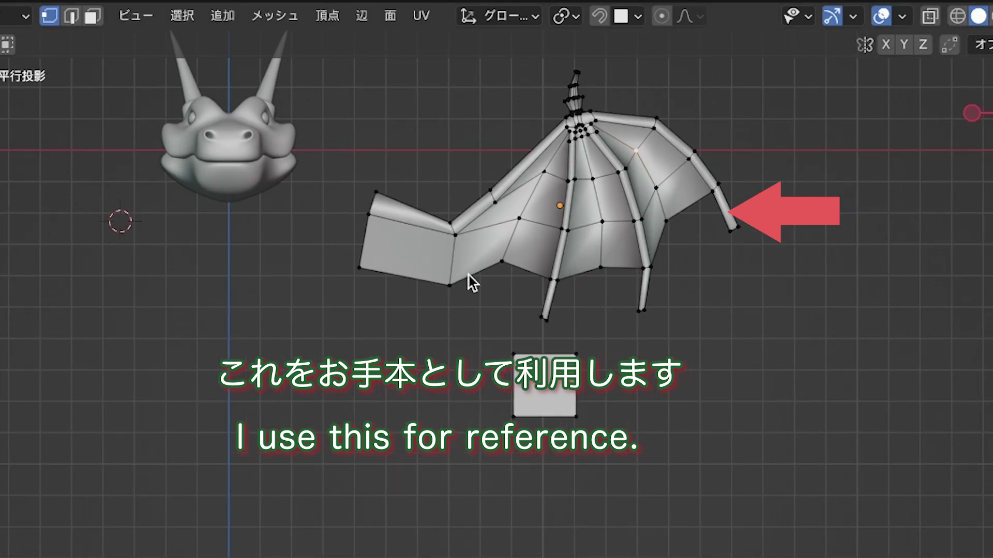
mouse_move(516, 366)
left_mouse_down()
mouse_move(616, 387)
mouse_move(522, 408)
left_mouse_up()
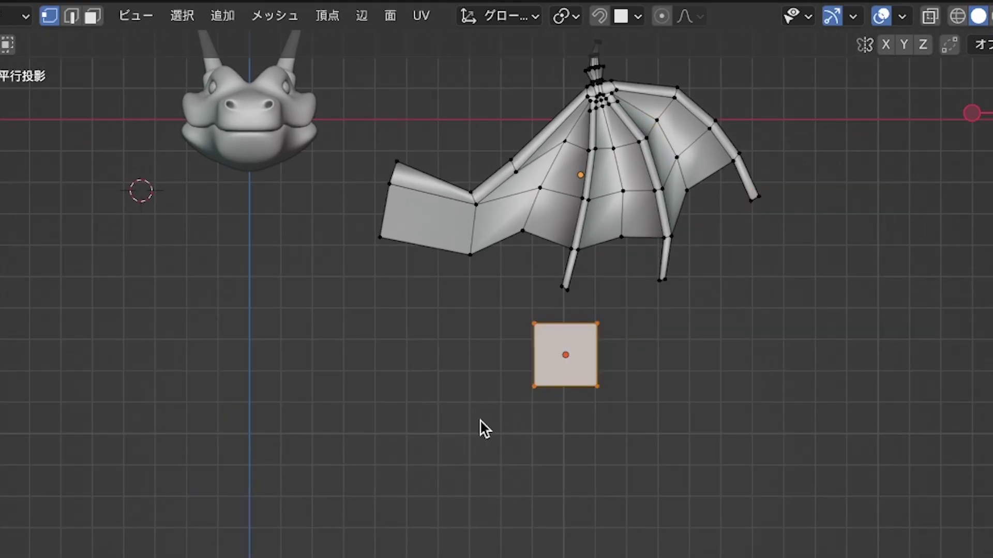
key("g")
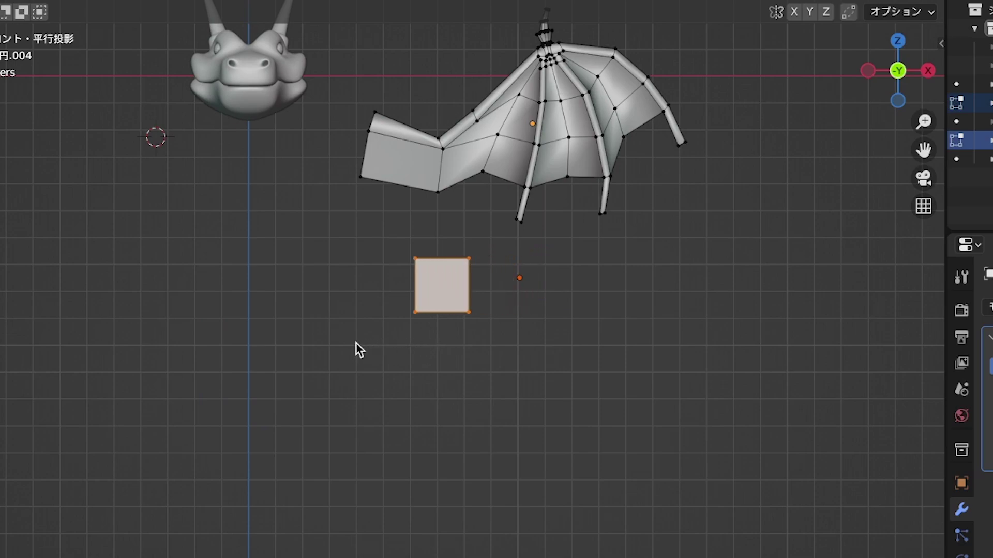
scroll(361, 264, "up", 2, "shift")
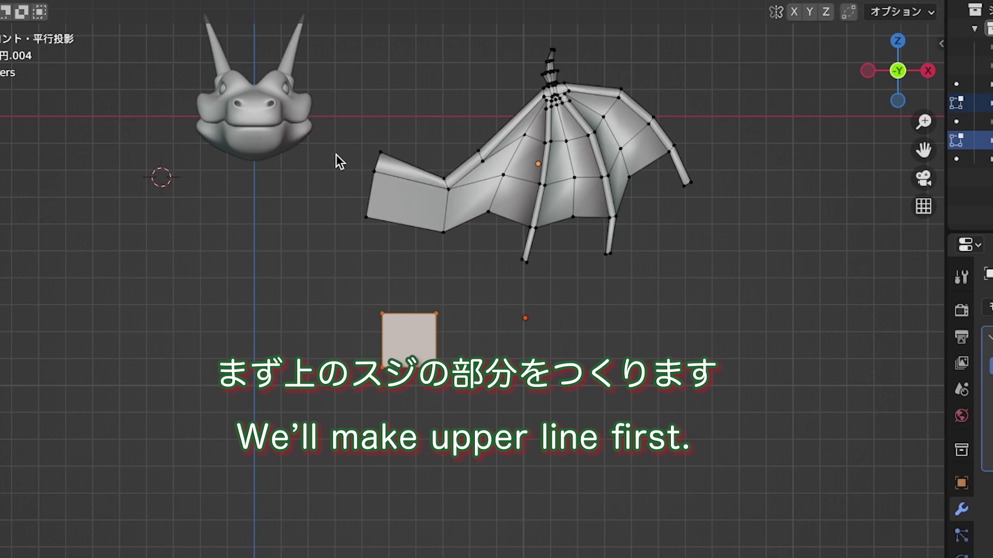
Move the square's two lower corners upward, shifting the outer one sideways, to flatten it like the reference wing's first arm segment.
left_click(367, 179)
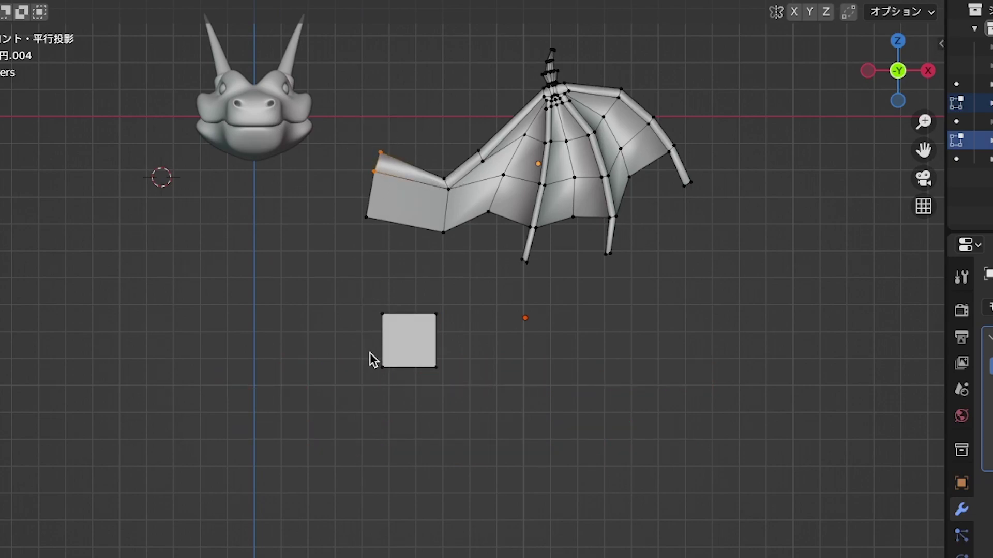
left_click(376, 367)
key("g")
left_click(433, 401)
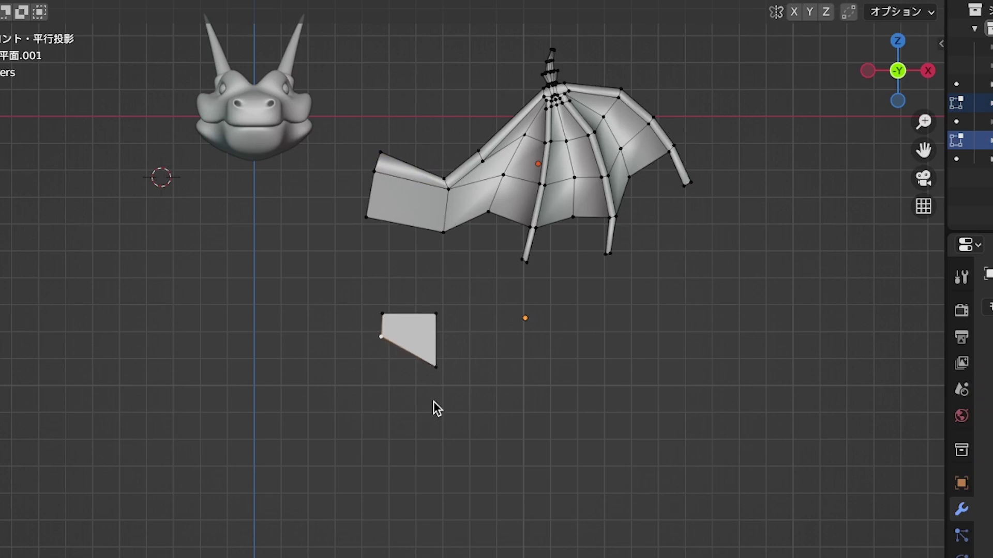
left_click(433, 372)
key("g")
left_click(462, 374)
key("g")
left_click(460, 344)
Reposition the remaining corners and pull the base edge outward to form a thin strip sloping down towards the wing's first joint.
left_click(424, 339)
key("g")
left_click(446, 345)
left_click(384, 313)
left_click(385, 340)
key("g")
left_click(380, 336)
left_click_drag(363, 309, 388, 357)
key("g")
left_click(354, 391)
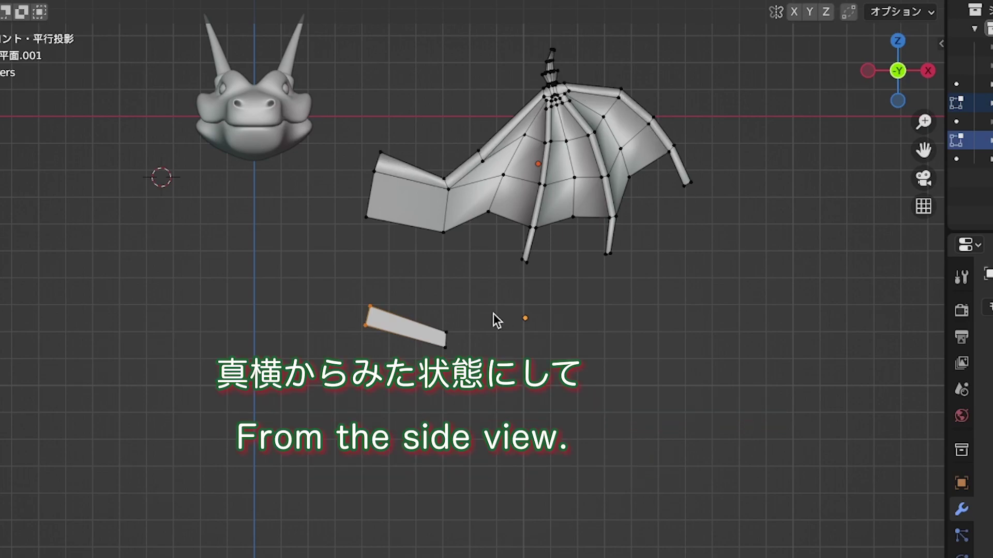
Adjust the two corners at the strip's lower end so that edge slants, and shift the whole strip downward.
left_click(444, 331)
left_click_drag(444, 353, 448, 355)
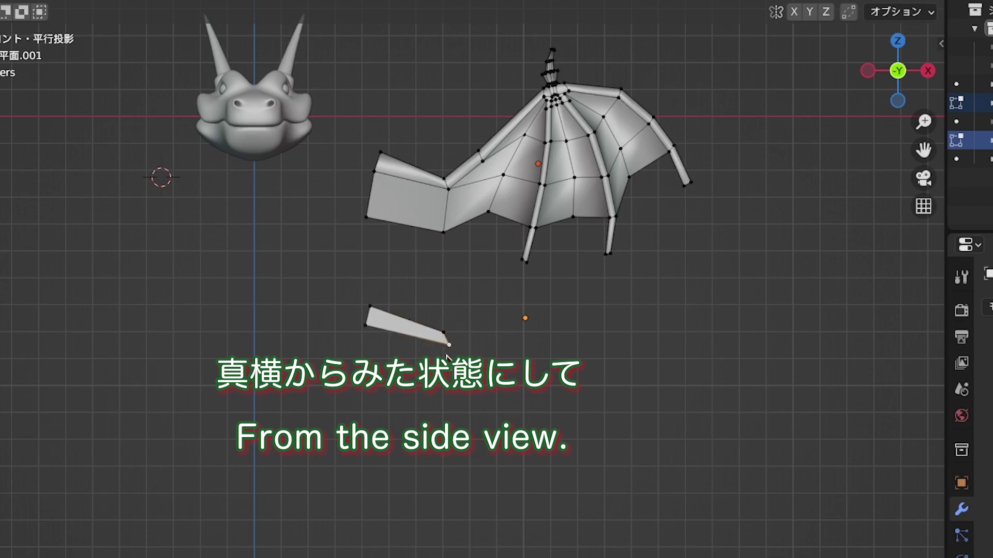
key("a")
key("g")
key("alt+a")
Extrude the strip's lower end edge twice, diagonally upward, to build the arm up to the wing's peak joint.
mouse_move(422, 351)
right_mouse_down("ctrl")
mouse_move(436, 417)
mouse_move(423, 326)
right_mouse_up("ctrl")
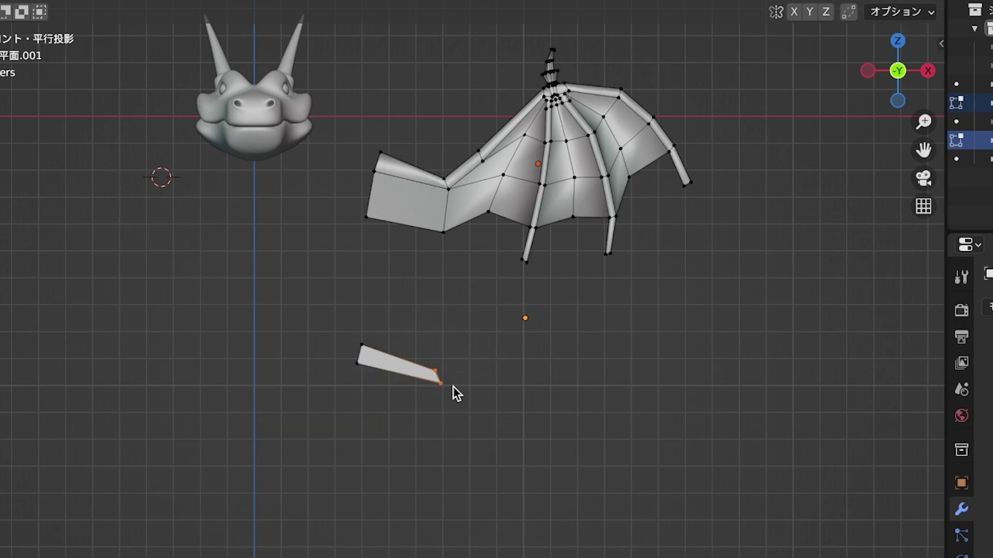
key("e")
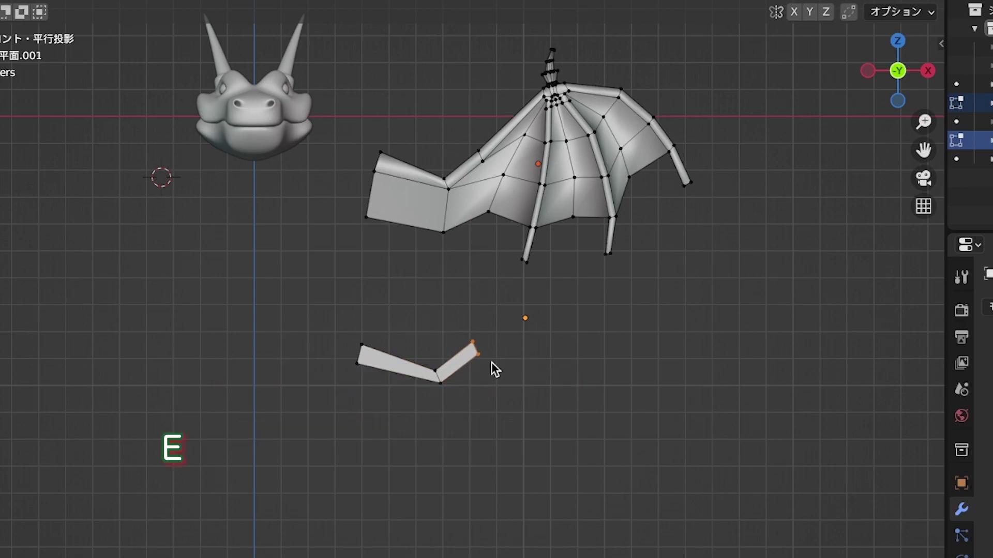
left_click(501, 364)
key("e")
left_click(590, 309)
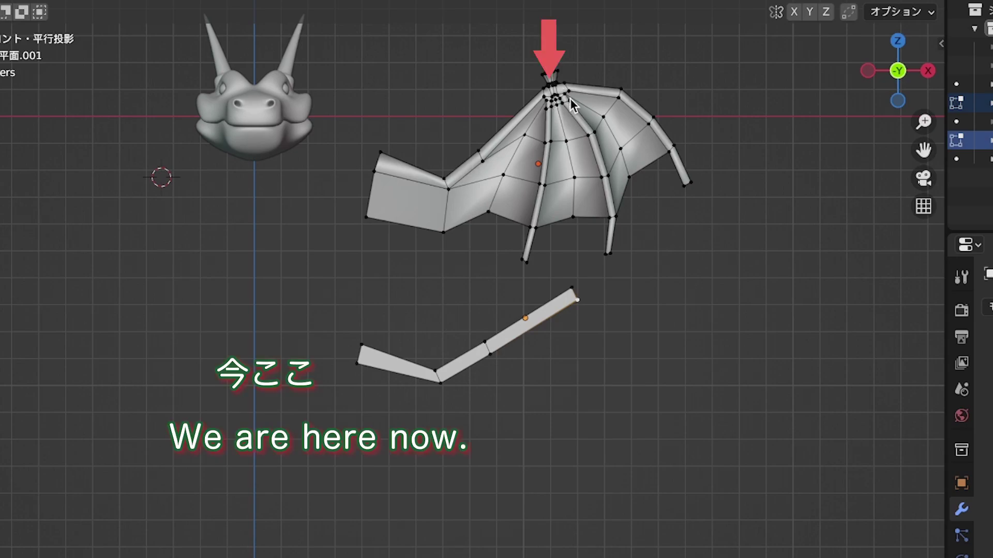
Extrude the peak's end edge outward into the first finger segment and rotate the new edge to follow the bend.
left_click_drag(556, 272, 589, 315)
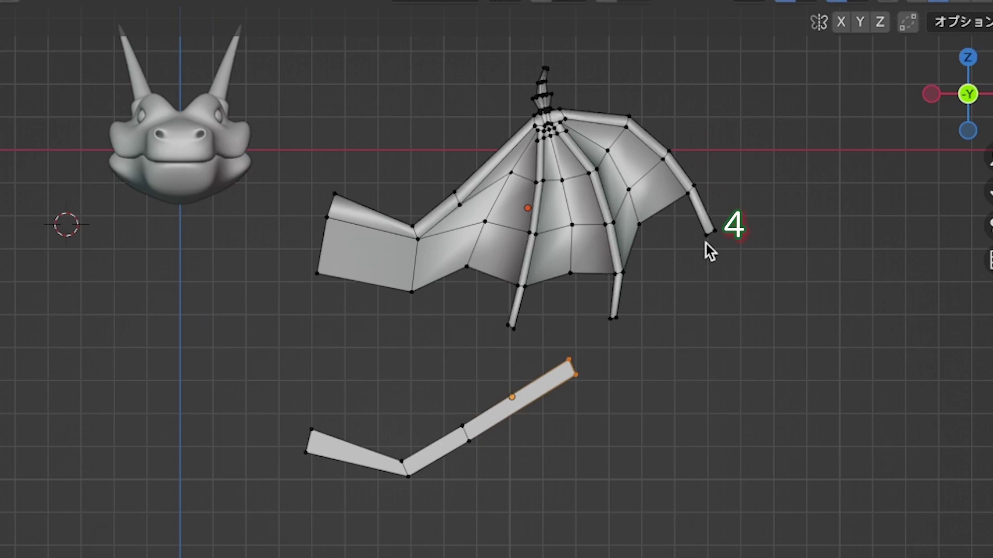
key("e")
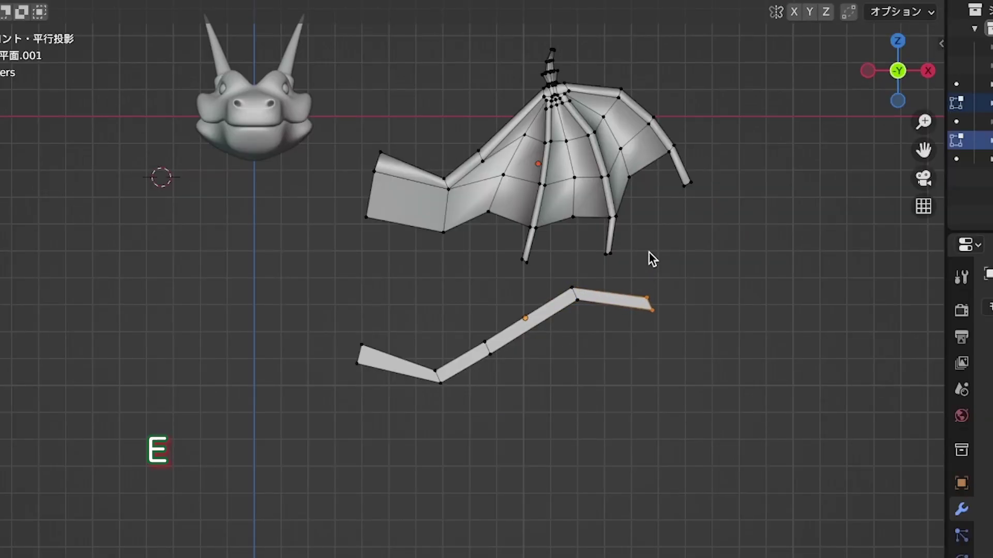
key("r")
left_click(667, 287)
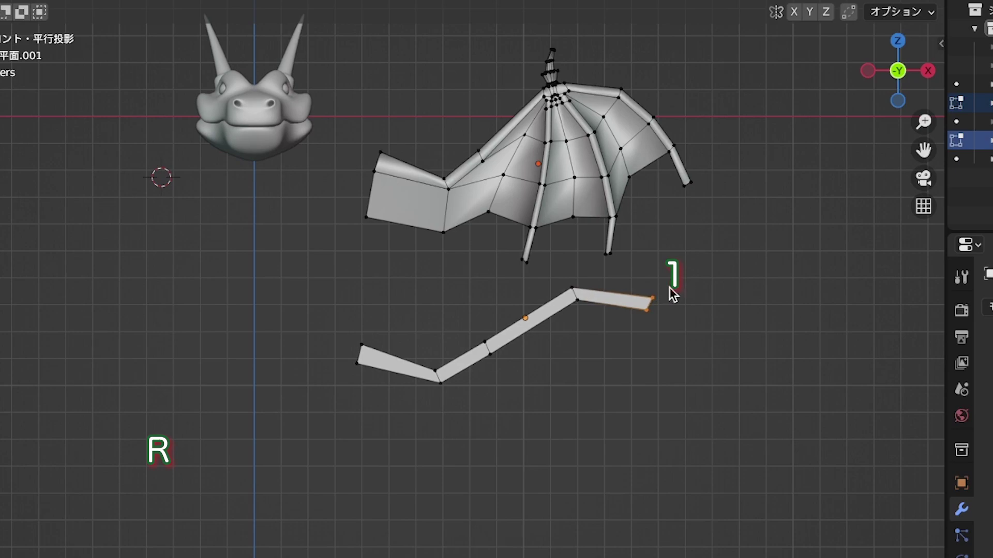
Extrude three more segments from the end edge, curving downward to the wing tip like the reference.
key("e")
left_click(715, 310)
key("e")
left_click(741, 365)
key("e")
key("e")
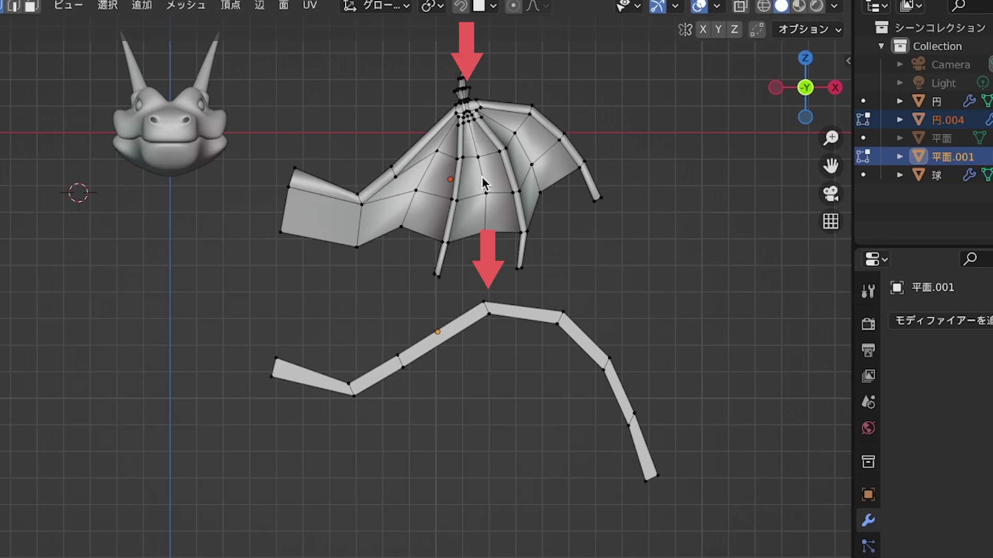
Adjust the vertices at the strip's peak and bevel that edge into three faces with four edges.
left_click(485, 302)
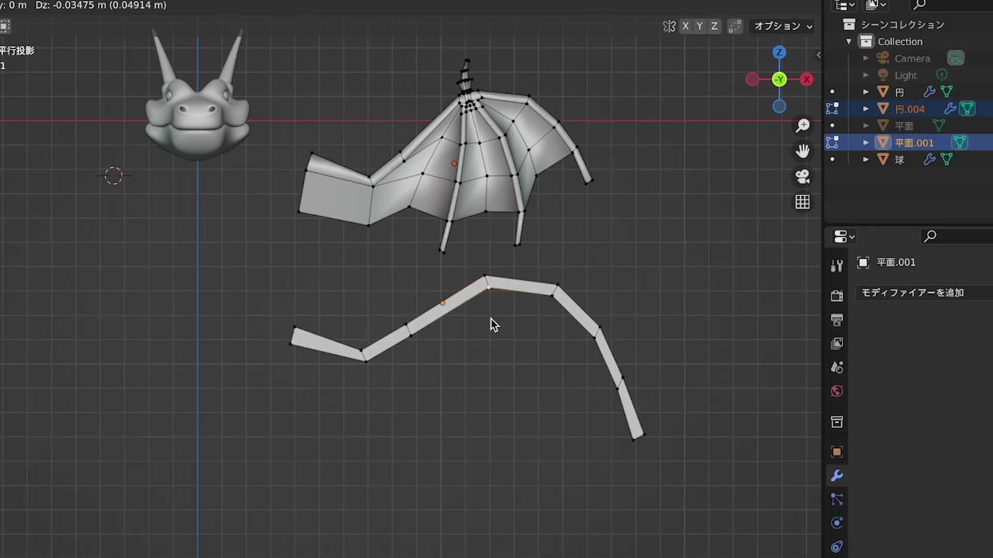
left_click(484, 275, "shift")
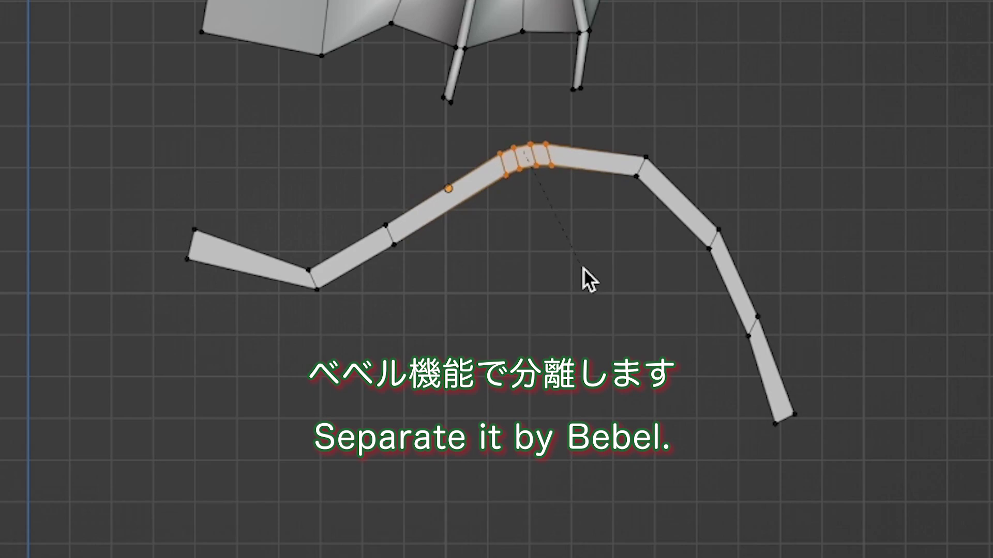
scroll(582, 268, "up", 2)
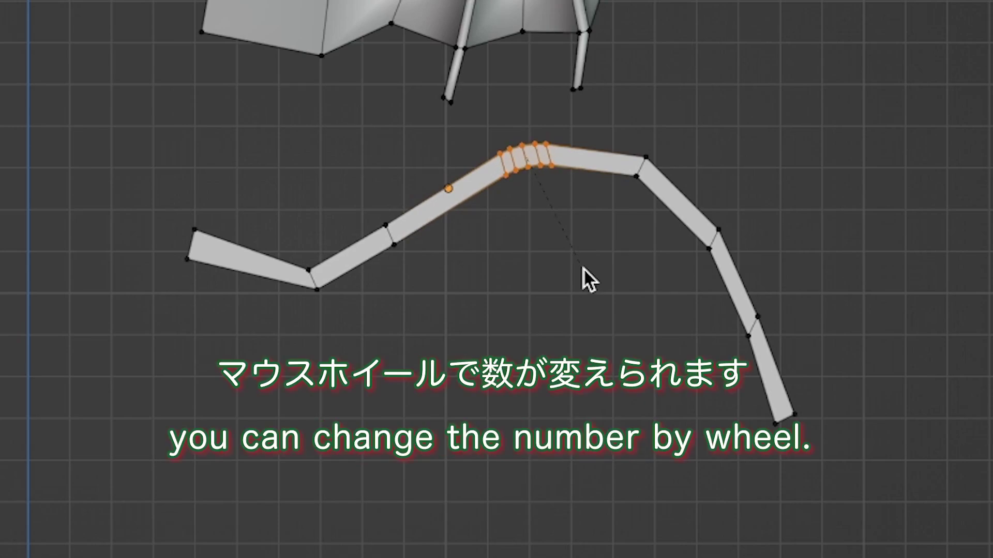
scroll(582, 268, "down", 3)
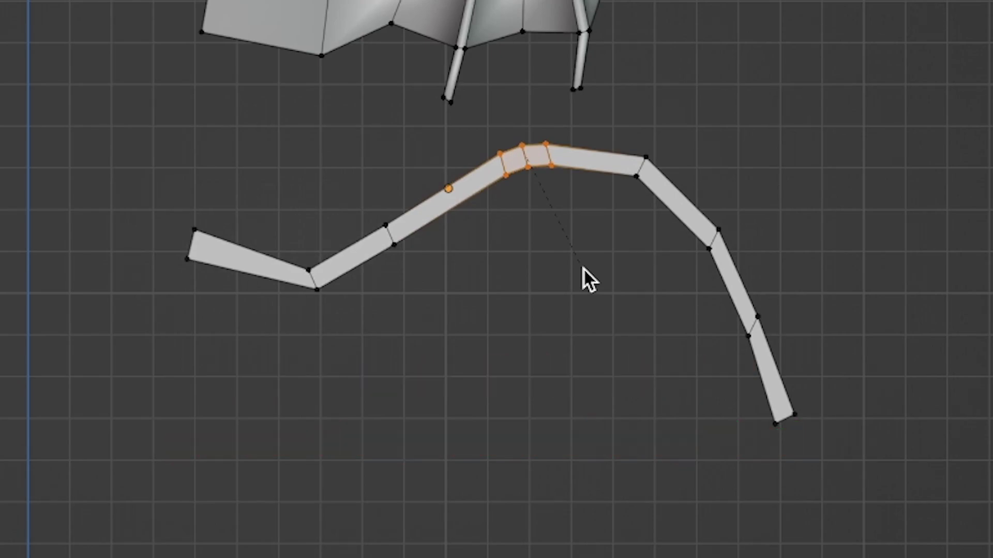
scroll(582, 268, "up", 1)
left_click(582, 268)
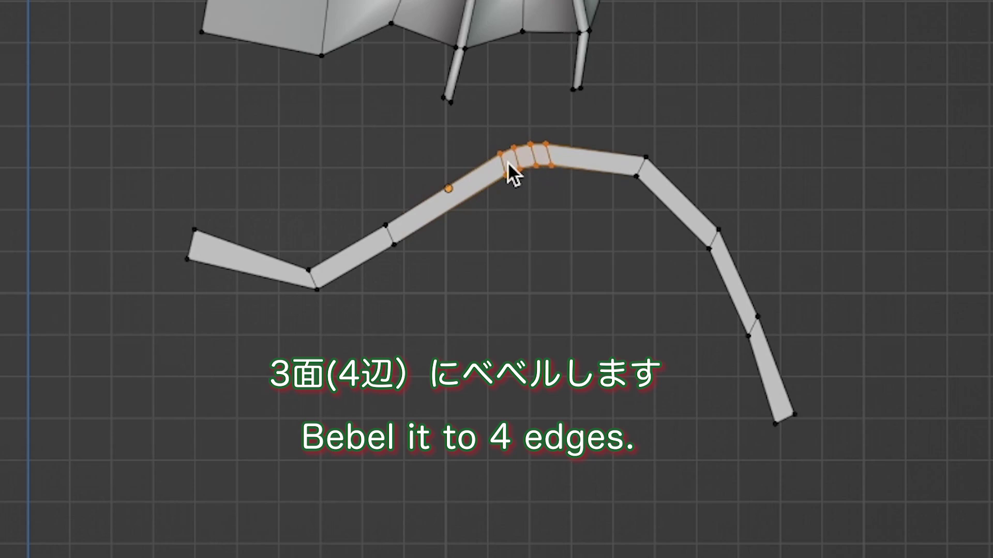
Extrude the two lower bevel vertices on the arm side of the peak downward four times to form the inner finger, curving toward the body.
left_click(495, 190)
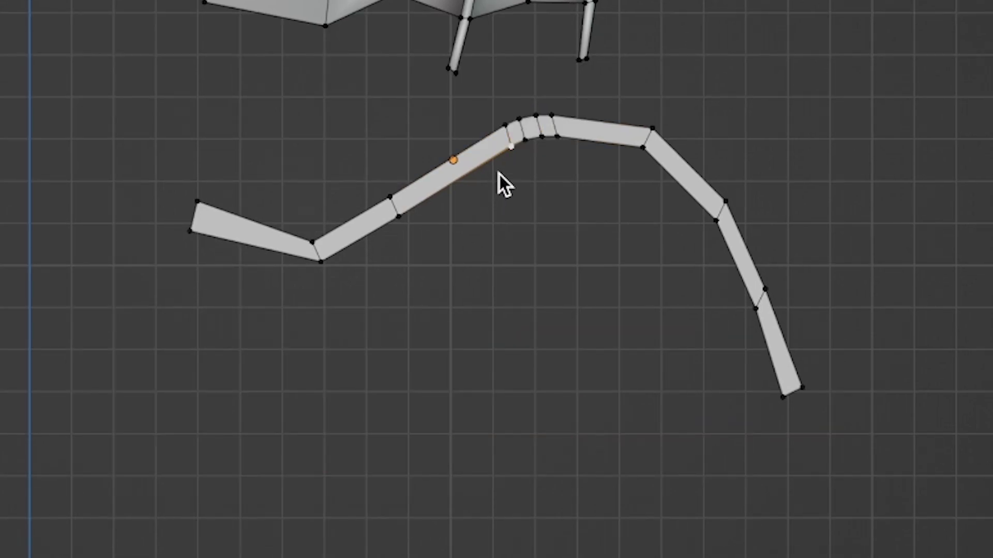
left_click(524, 139, "shift")
key("e")
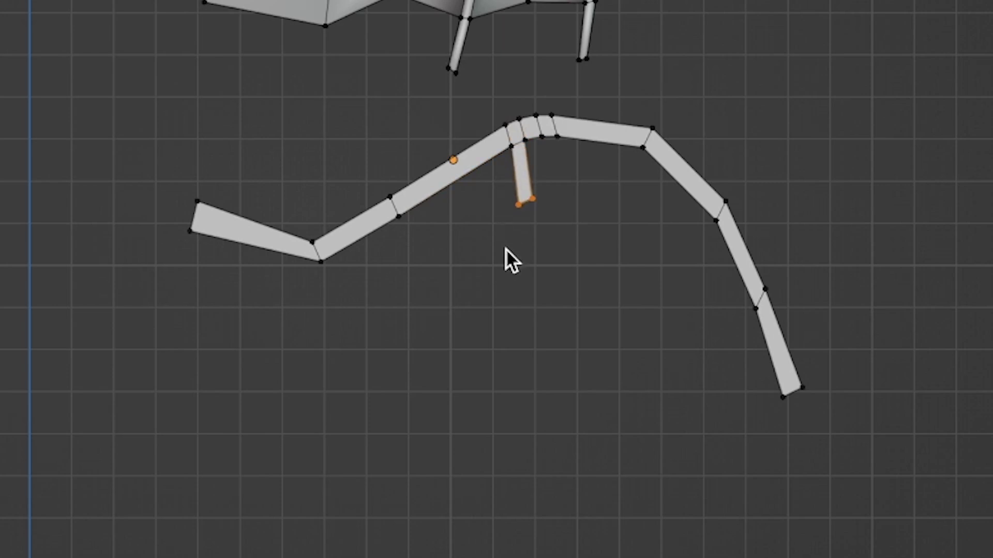
key("e")
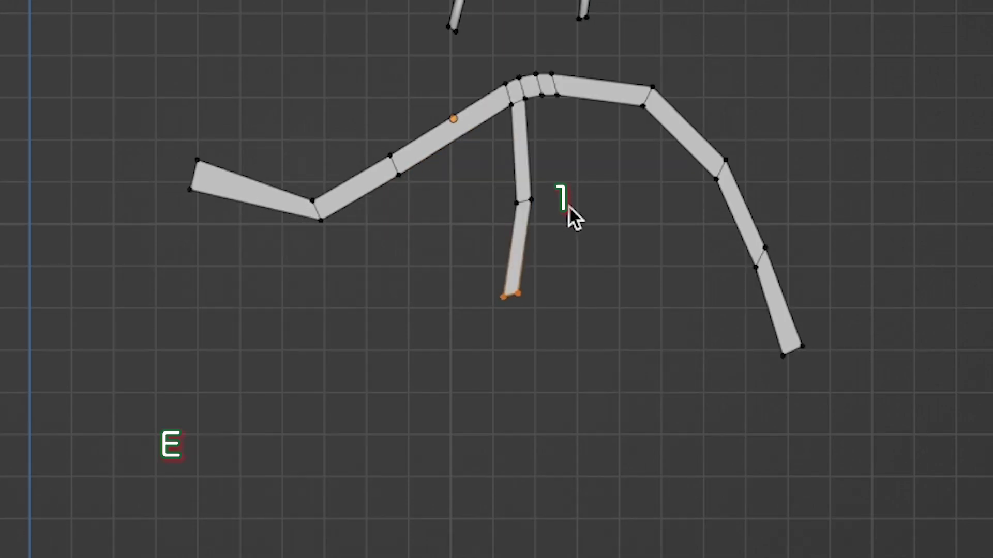
left_click(568, 206)
key("e")
left_click(514, 315)
key("e")
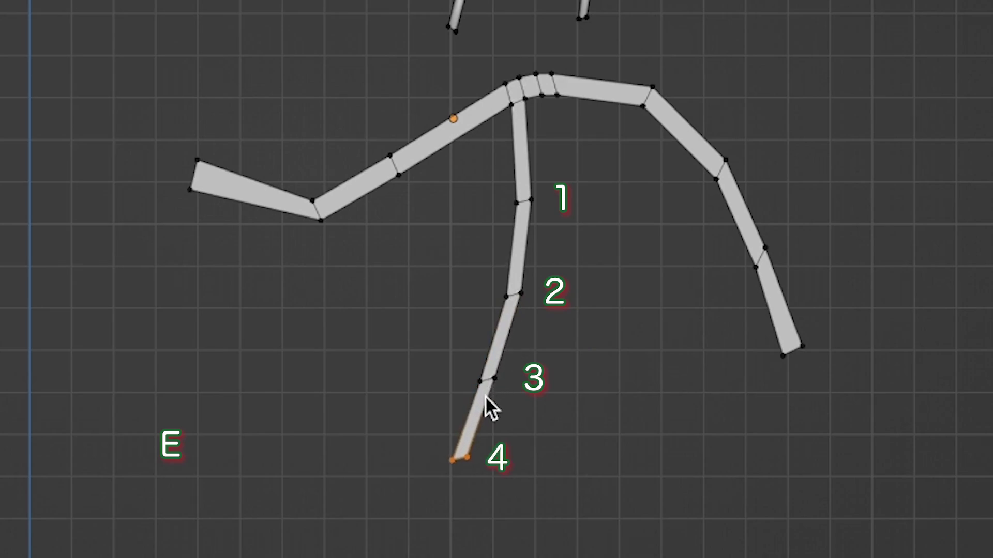
left_click(483, 400)
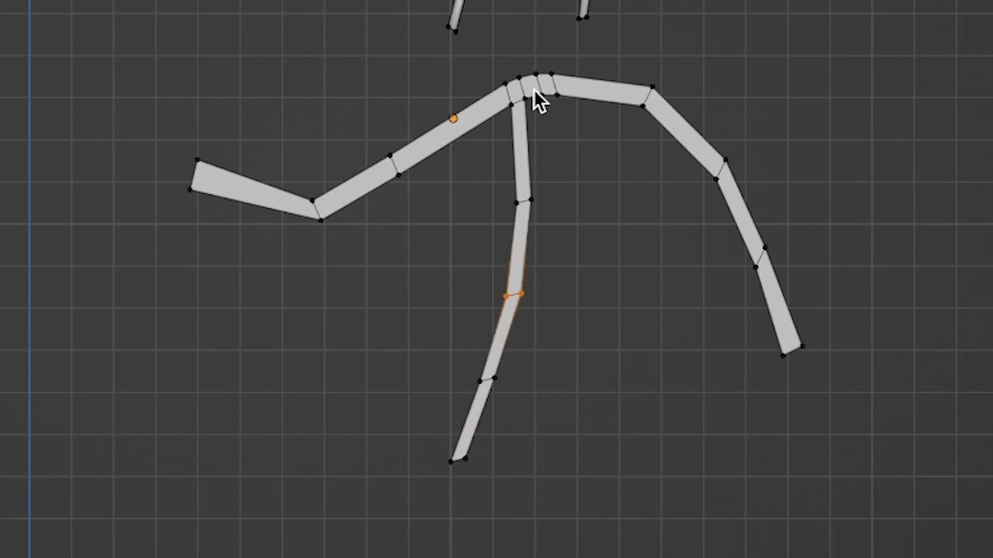
Extrude the two lower bevel vertices on the peak's outer side four times to form the middle finger between the existing two.
left_click(543, 86)
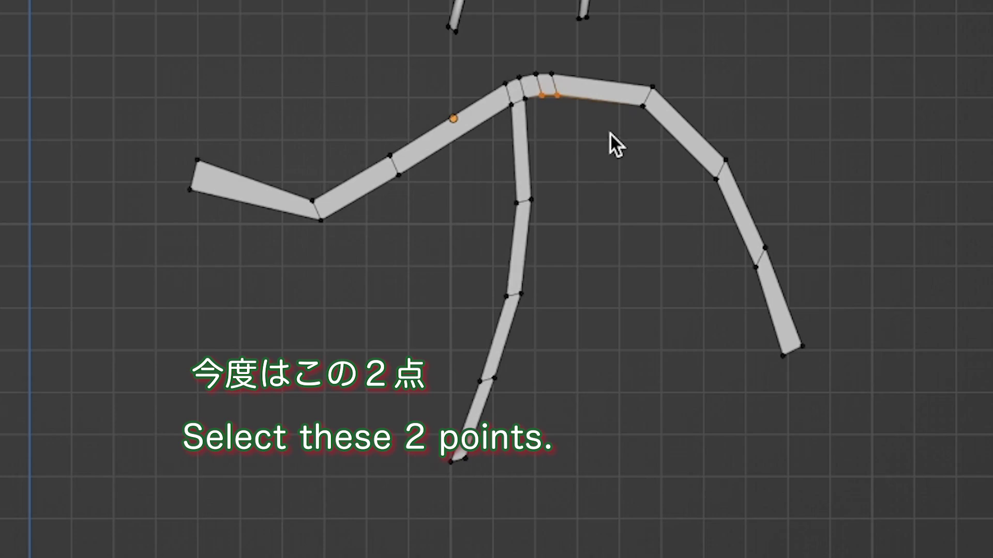
key("e")
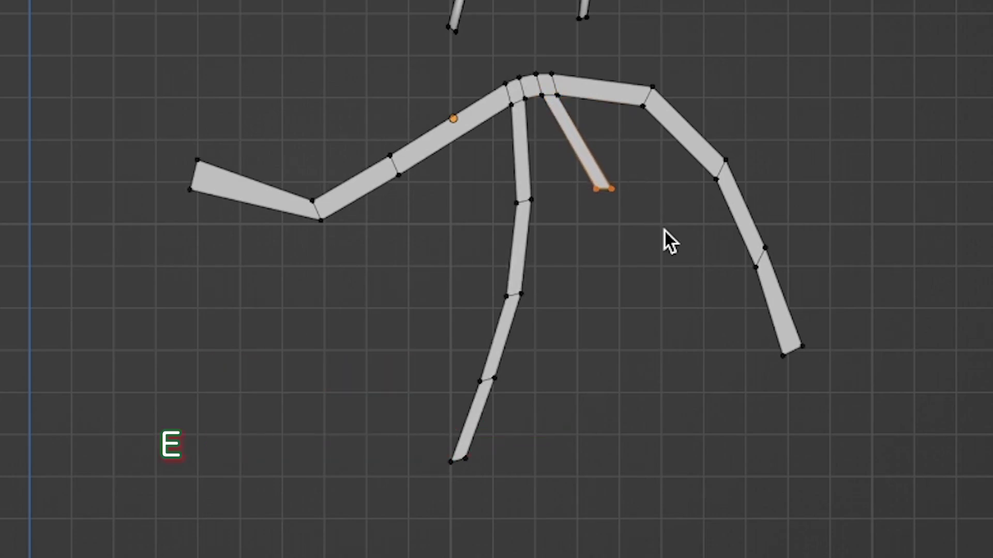
left_click(667, 238)
key("e")
left_click(691, 348)
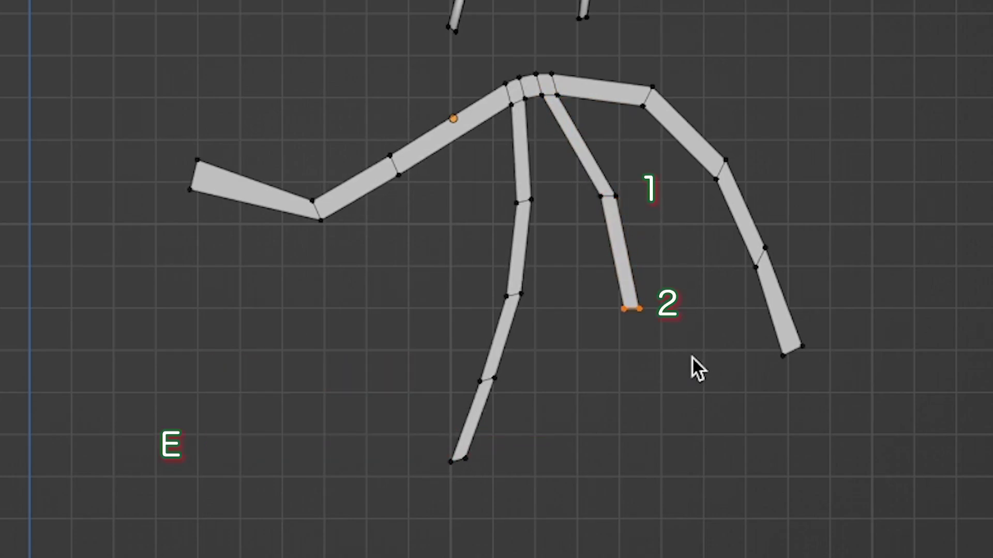
key("e")
left_click(695, 438)
key("e")
left_click(657, 538)
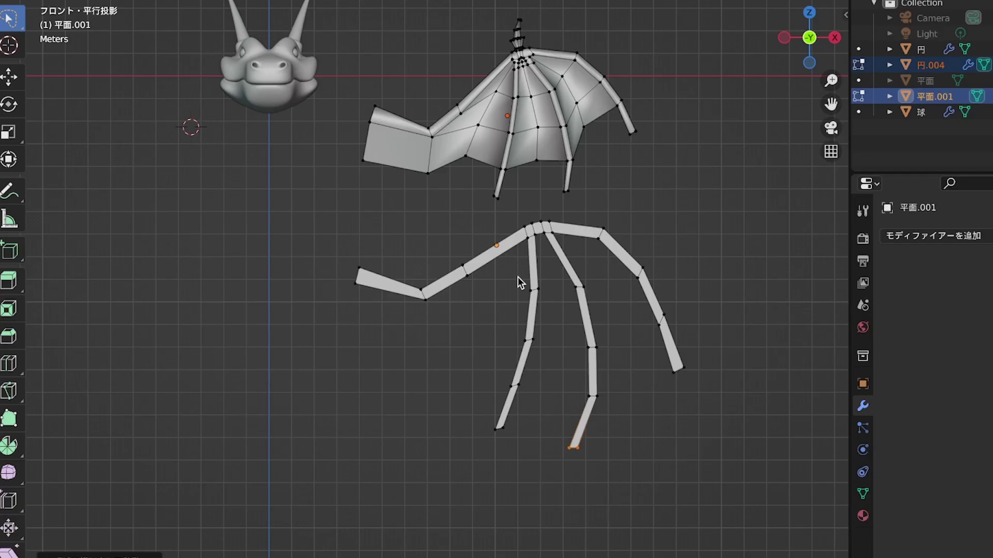
Move the inner finger's joint edges one by one to smooth its curve.
left_click_drag(492, 178, 484, 238)
key("g")
left_click(479, 238)
left_click_drag(484, 274, 474, 327)
key("g")
left_click(469, 327)
key("g")
left_click(502, 396)
left_click_drag(504, 358, 466, 441)
key("g")
left_click(452, 447)
Move the joints of the middle and outer fingers outward and reposition the inner finger's tip.
left_click_drag(629, 292, 614, 269)
key("g")
left_click(653, 341)
left_click_drag(654, 351, 643, 411)
key("g")
left_click(658, 414)
left_click(520, 296)
key("g")
left_click_drag(592, 274, 550, 491)
key("g")
key("g")
key("g")
left_click(575, 487)
left_click_drag(502, 418, 466, 457)
key("g")
left_click(478, 470)
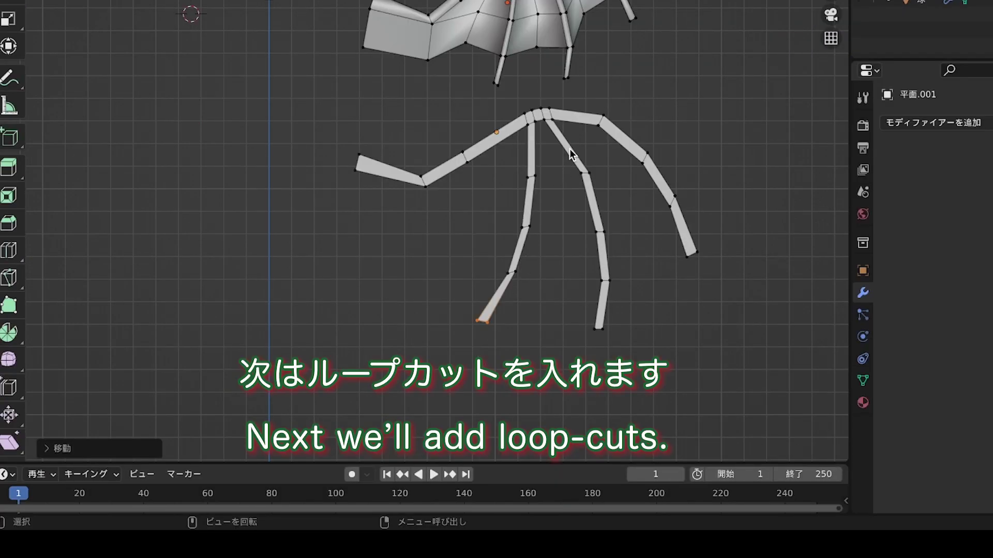
Add a loop cut to the first segment of the middle and inner fingers and slide each cut close to the root.
key("ctrl+r")
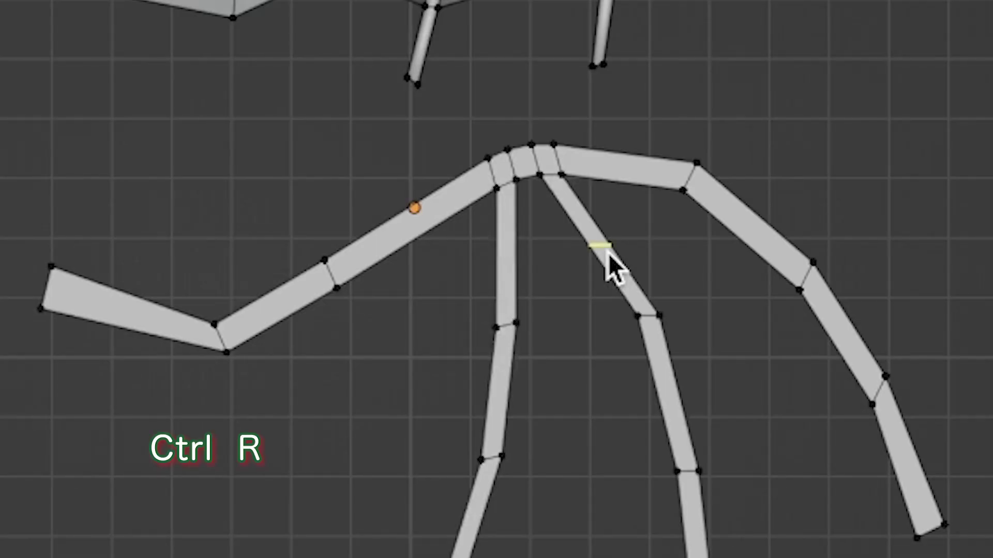
left_click(608, 255)
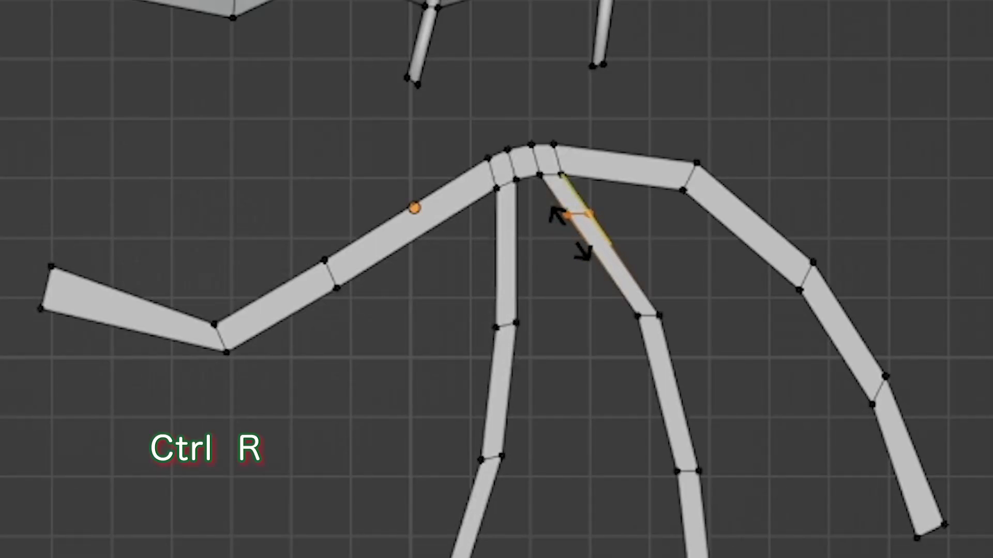
left_click(546, 231)
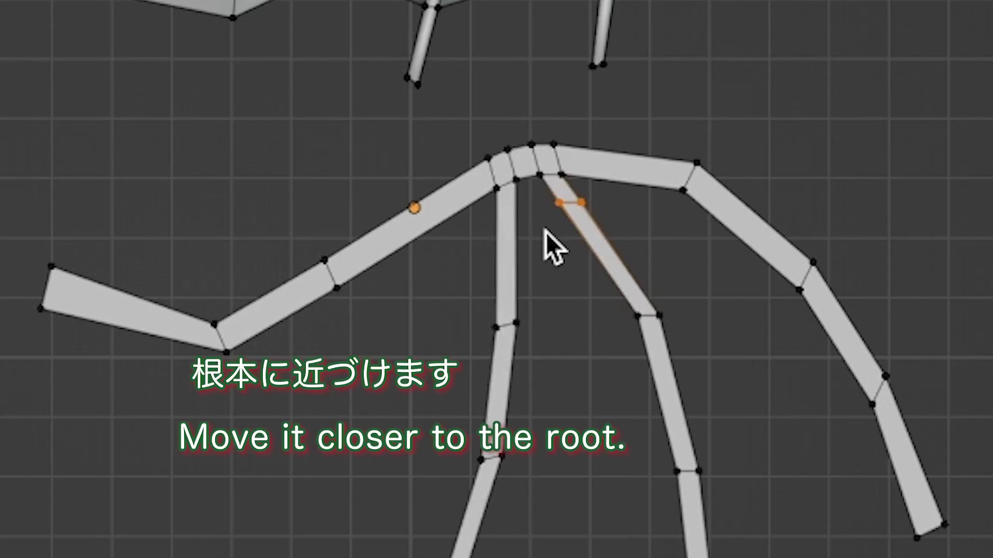
key("ctrl+r")
left_click(497, 258)
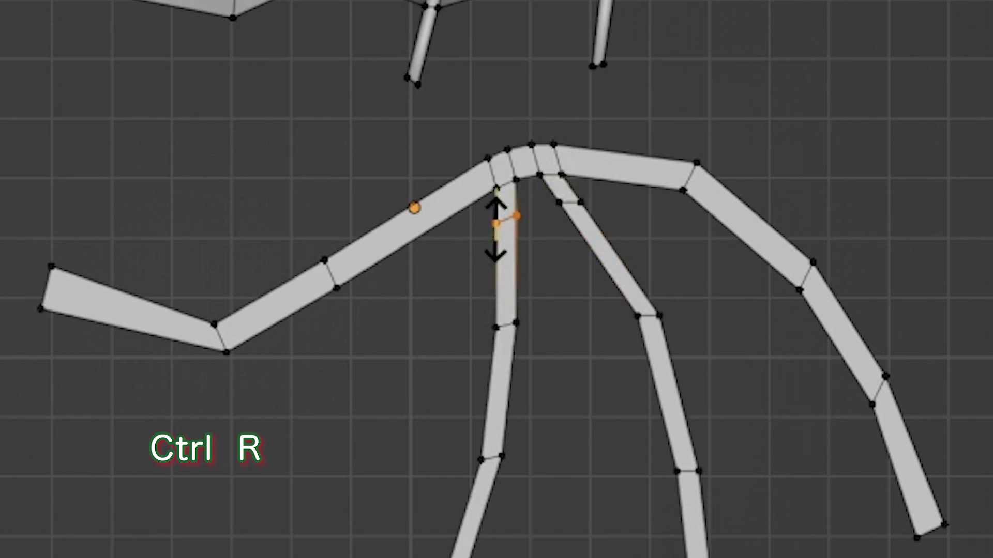
left_click(497, 222)
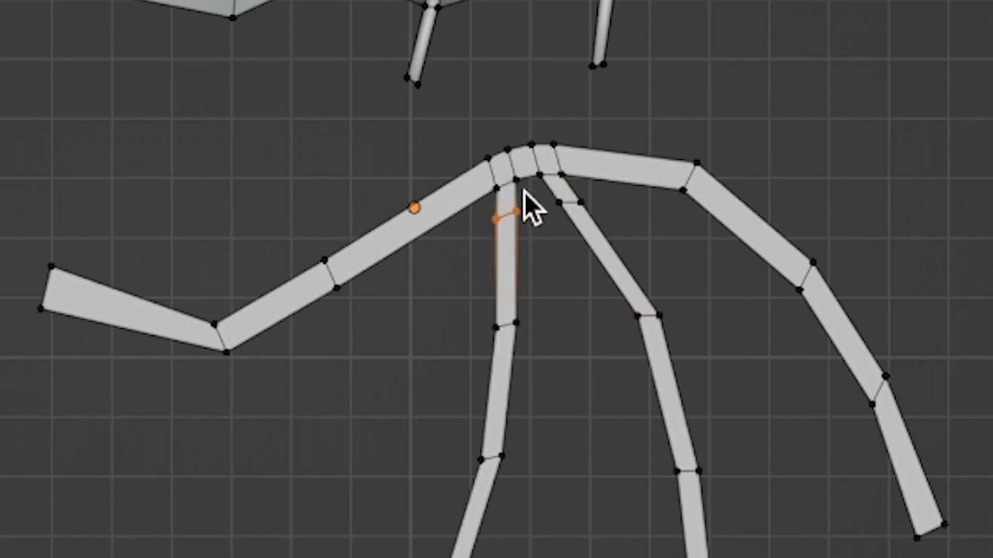
Fill a face between the four facing root vertices of the inner and middle fingers.
left_click(518, 179)
left_click(539, 176, "shift")
left_click(558, 202, "shift")
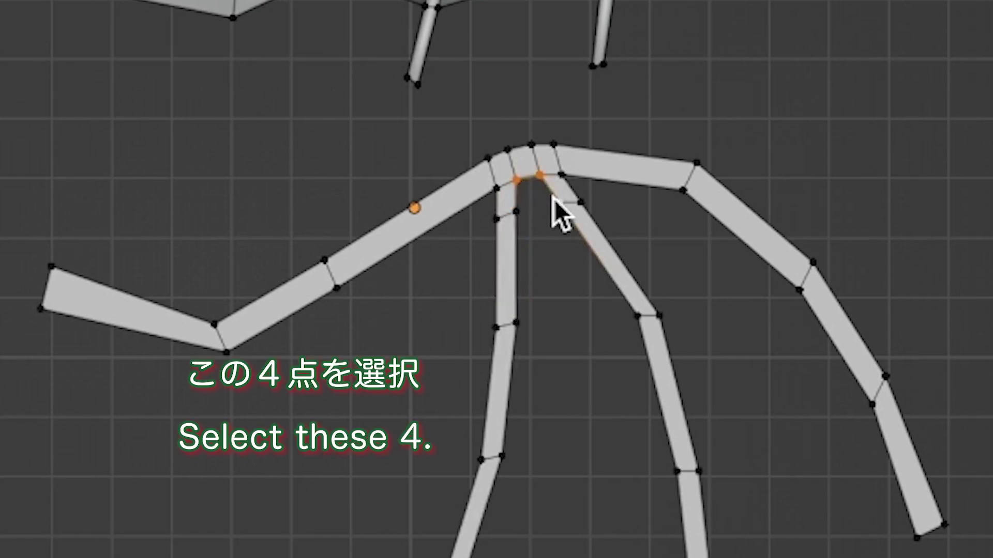
left_click(522, 209, "shift")
key("f")
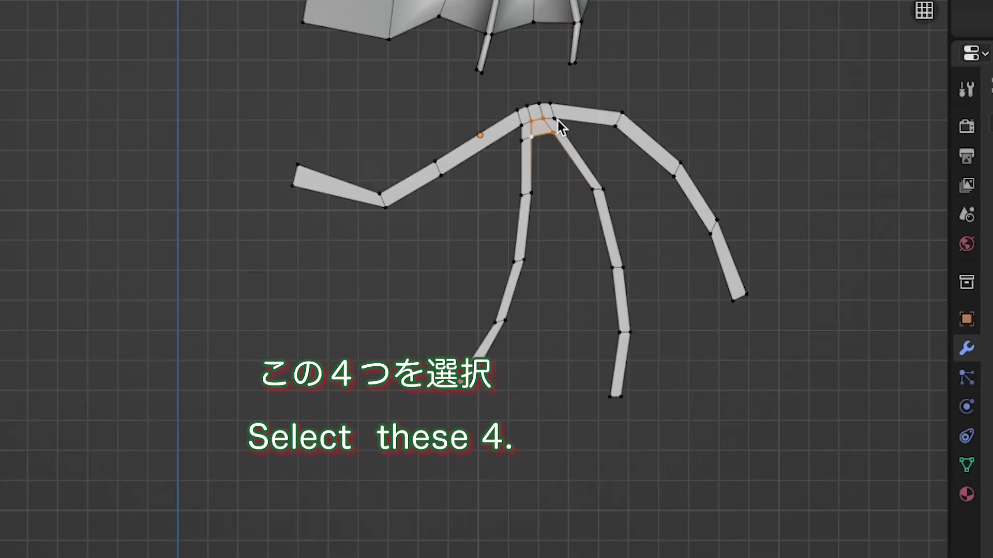
Fill three membrane faces between the middle finger and the outer finger, from the root down to the third joint.
left_click(565, 271)
left_click(603, 190, "shift")
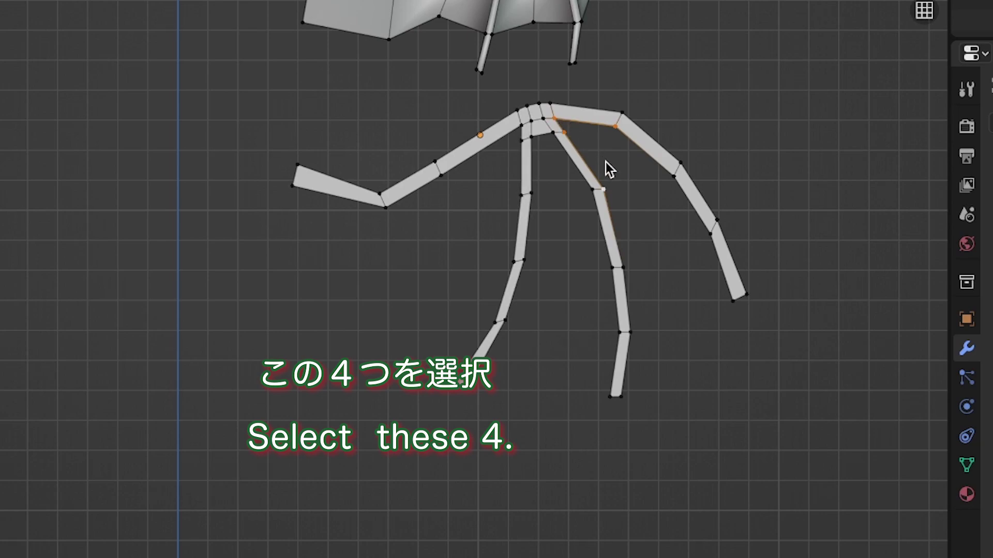
key("f")
left_click(616, 128)
left_click(603, 189, "shift")
left_click(623, 267, "shift")
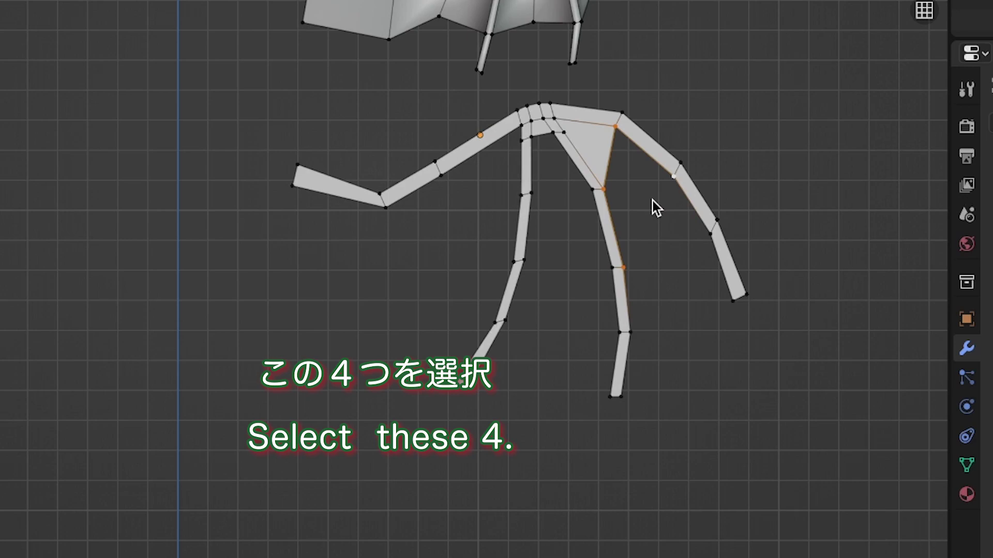
key("f")
left_click(673, 179)
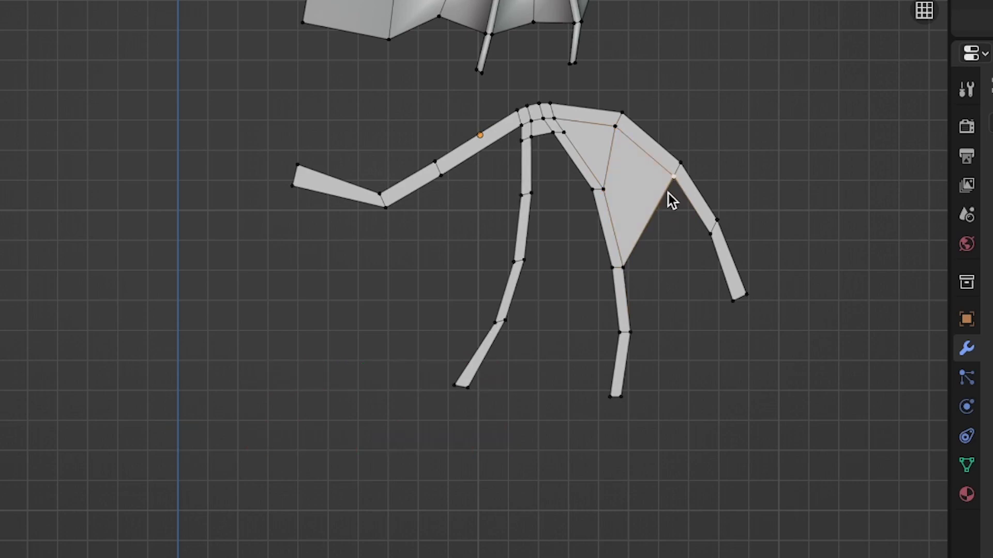
left_click(631, 269, "shift")
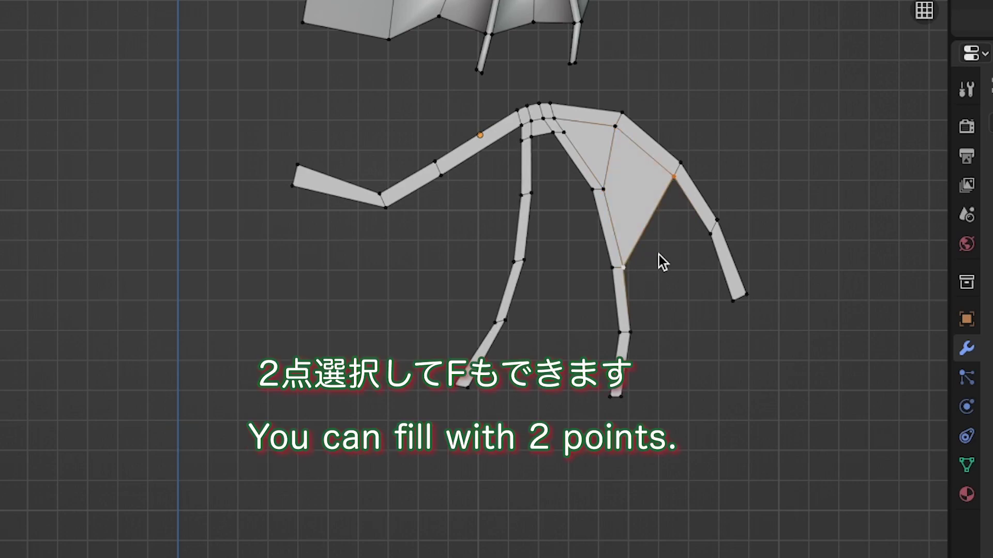
key("f")
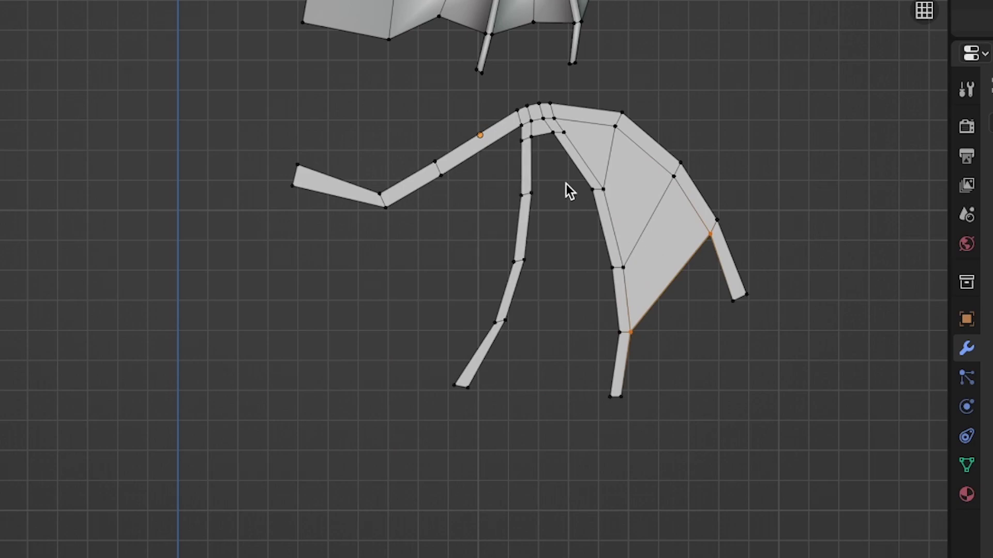
Fill three membrane faces between the inner and middle fingers, starting from the lower edge of the small root face.
left_click(533, 137)
left_click(547, 135, "shift")
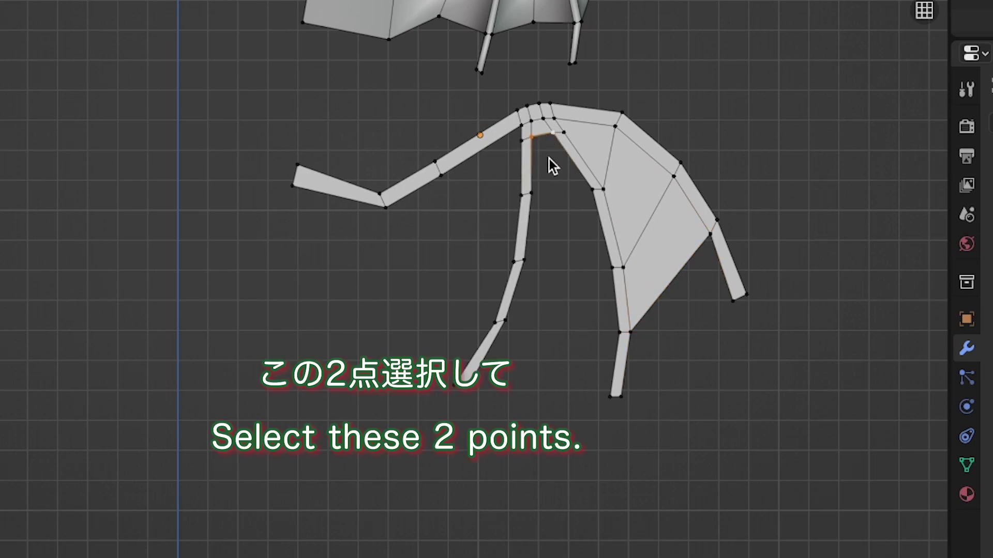
key("f")
key("f")
key("f")
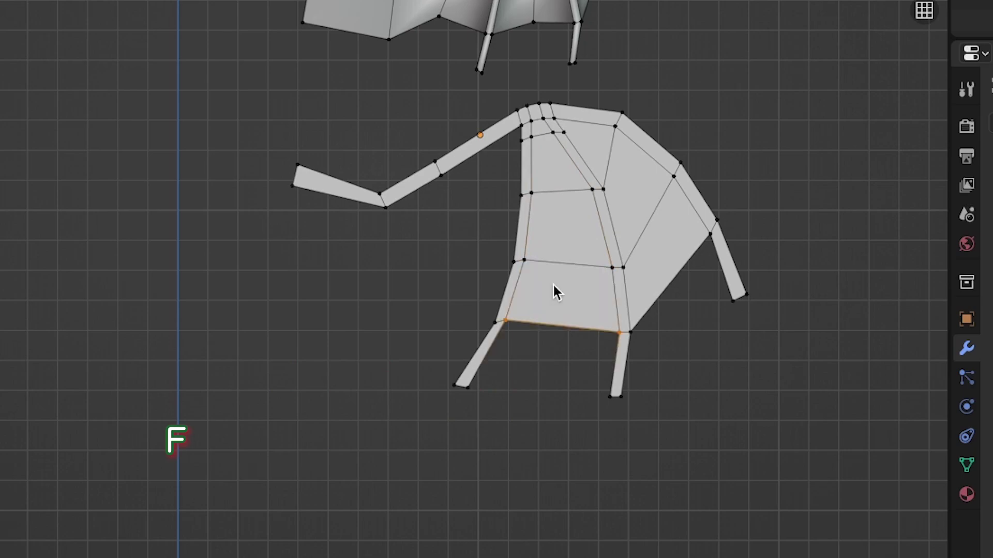
Fill two membrane faces between the arm and the inner finger, from the peak down to the arm's lowest joint.
left_click(521, 127, "shift")
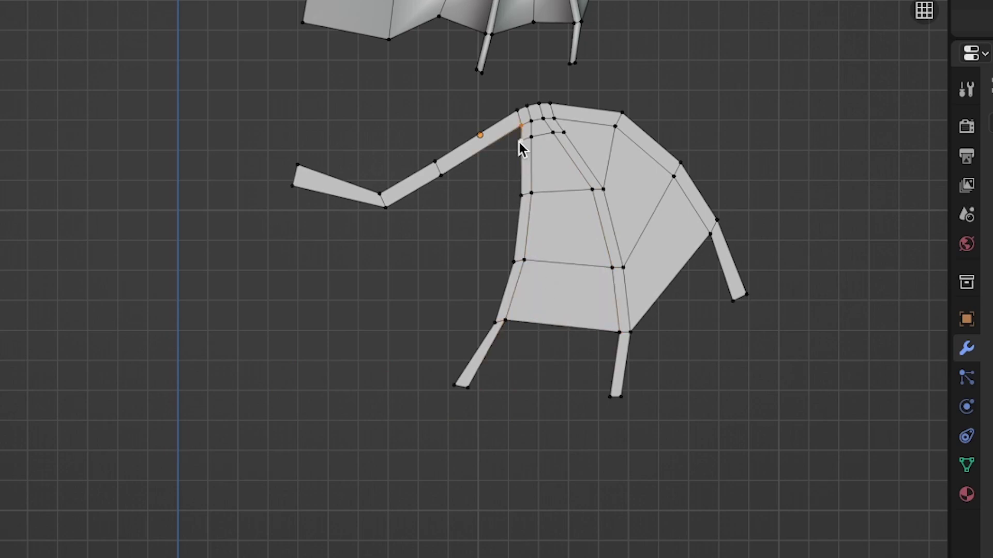
key("f")
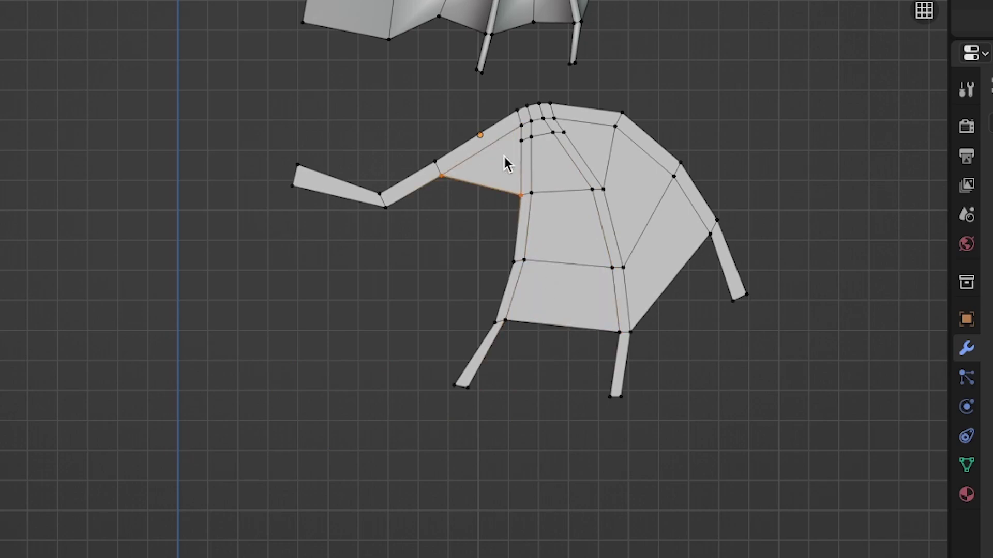
key("f")
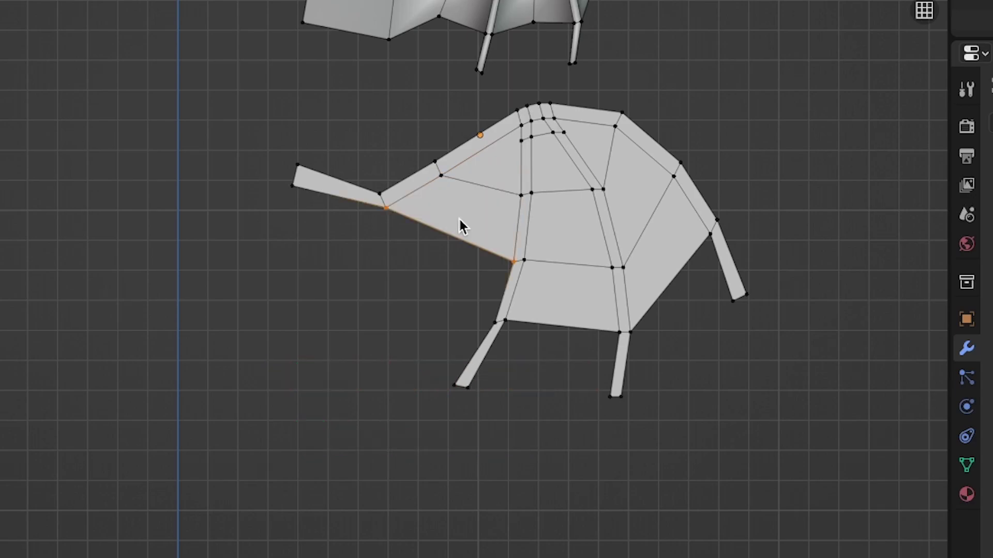
Extrude the lower edge of the arm's body-side segment downward and slant the new membrane face slightly toward the body.
left_click(290, 194)
left_click(381, 214, "shift")
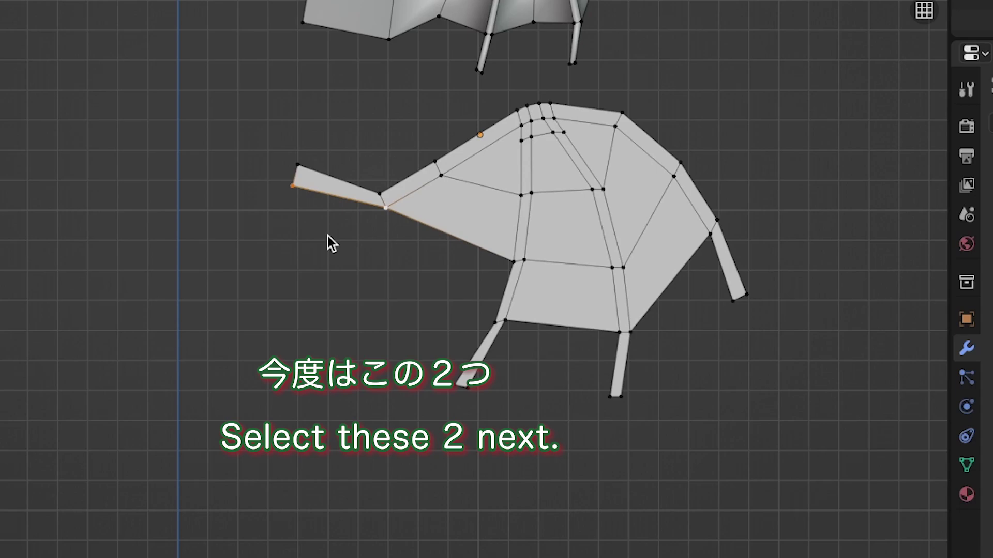
key("e")
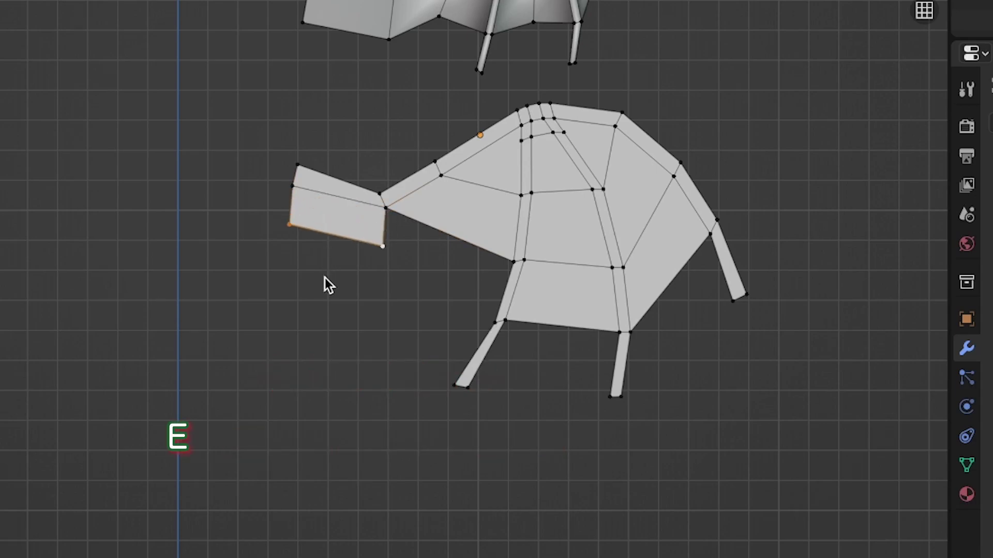
left_click(304, 323)
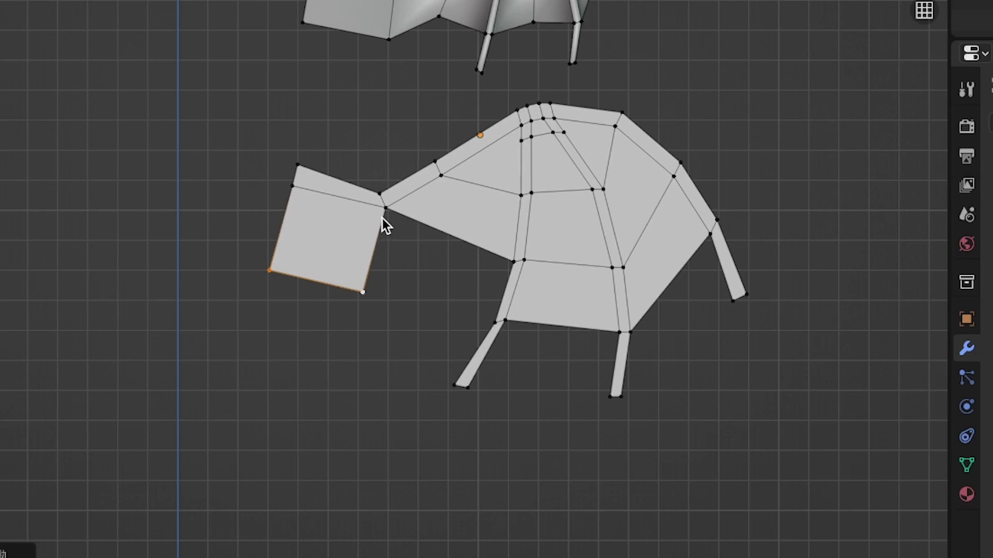
Fill the gap between the body-side membrane face and the inner finger with a four-vertex face.
left_click(384, 210)
left_click(512, 261, "shift")
left_click(365, 291, "shift")
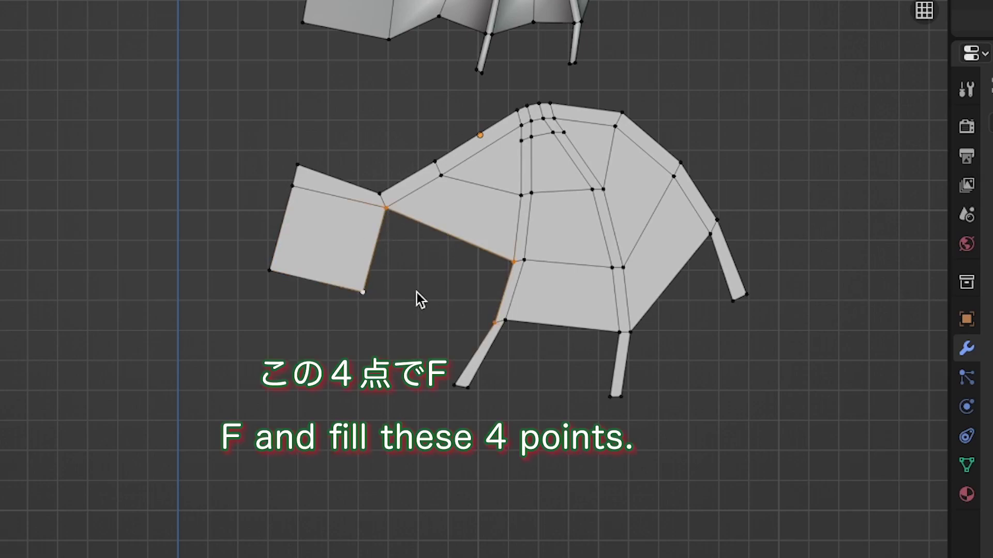
key("f")
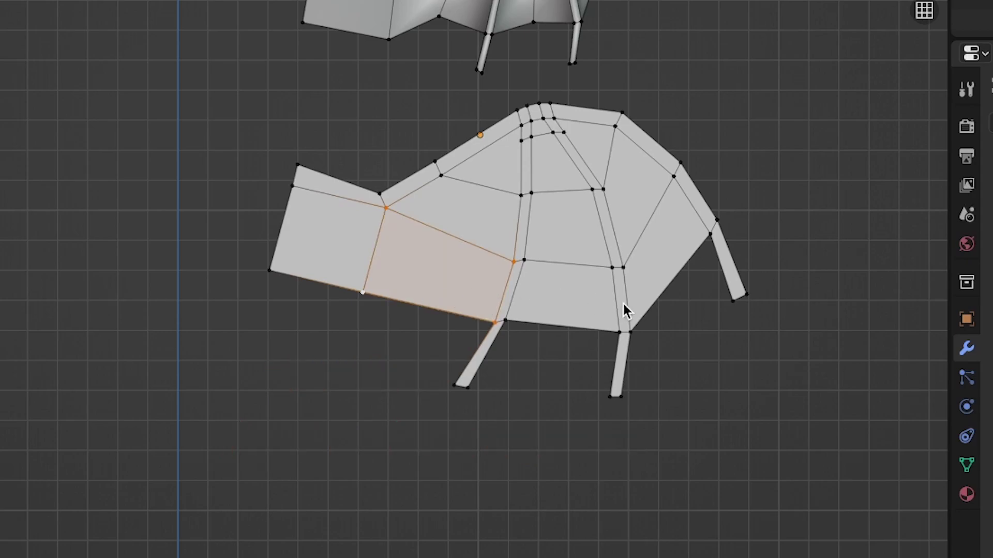
Add two loop cuts to the membrane: one arching across both finger roots and one running lengthwise between the inner and middle fingers.
left_click(436, 85)
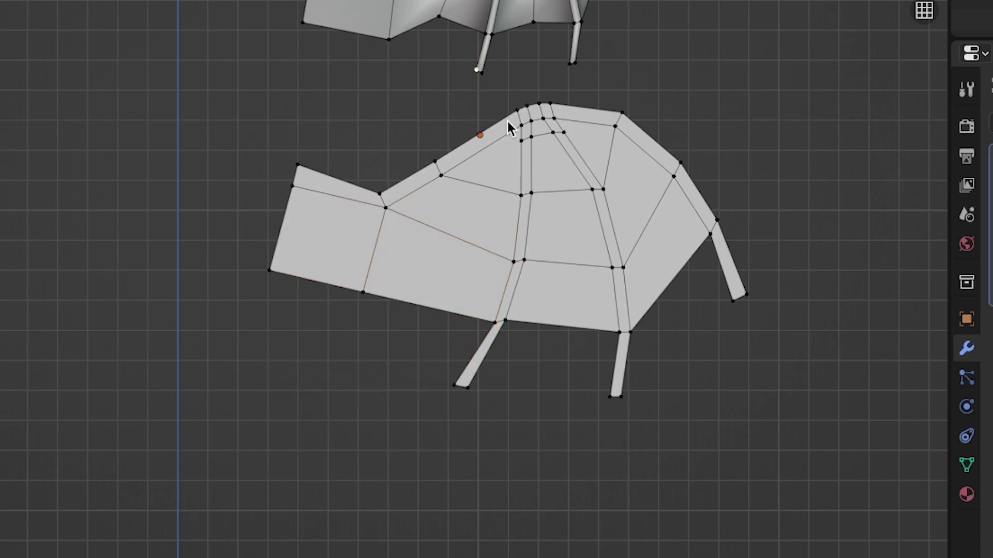
left_click(535, 148)
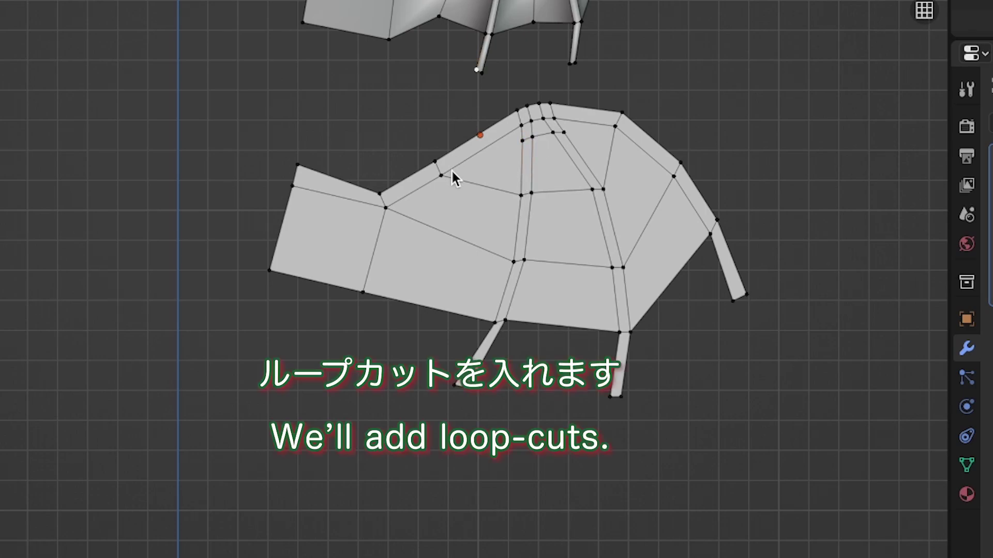
key("ctrl+r")
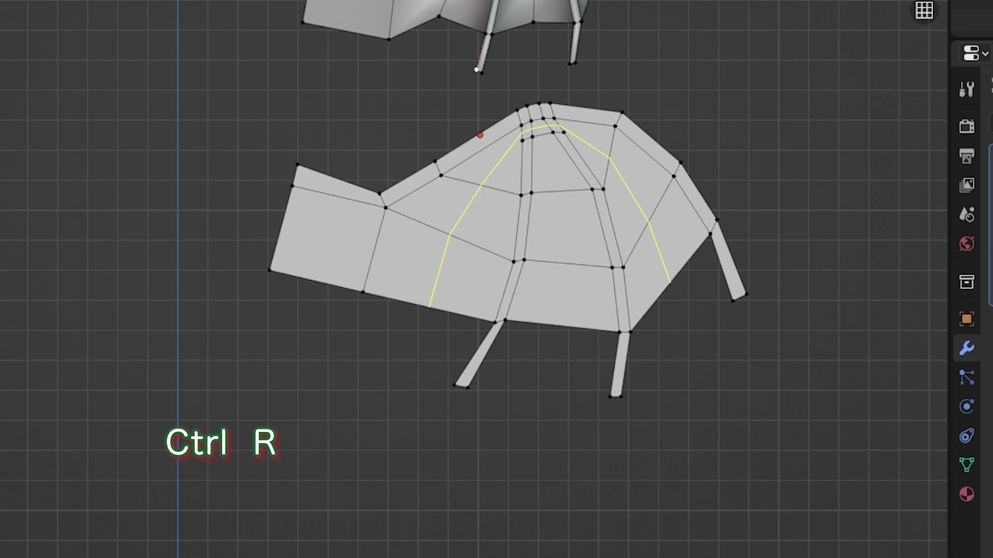
left_click(451, 261)
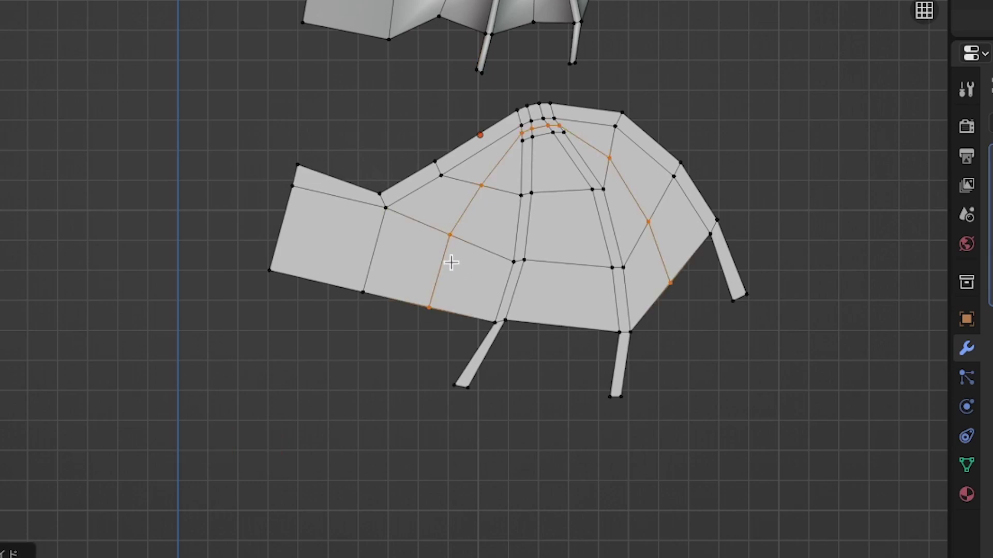
key("ctrl+r")
left_click(559, 251)
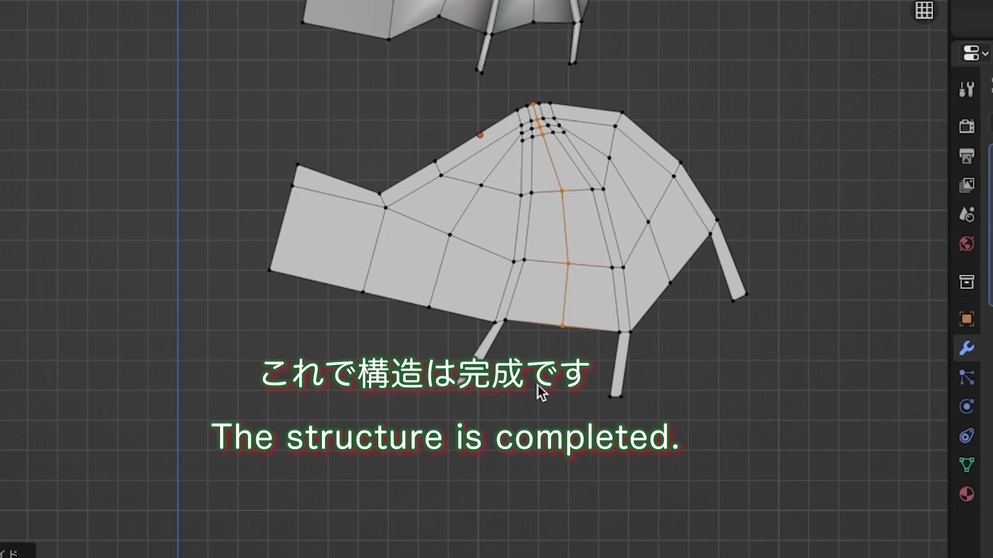
Select the entire flat wing mesh and extrude it along the Y axis to give it thickness.
left_click(444, 200)
middle_click_drag(443, 200, 462, 201)
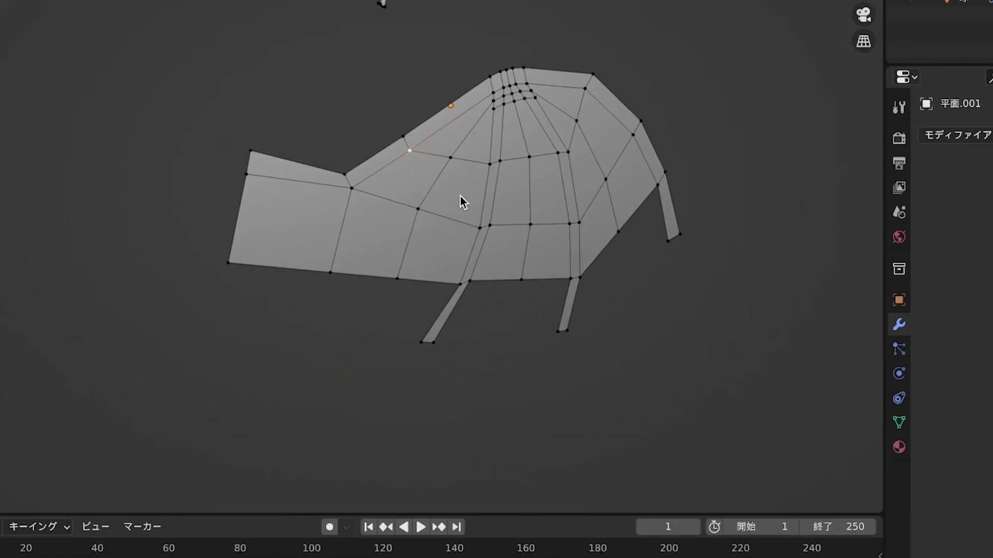
key("a")
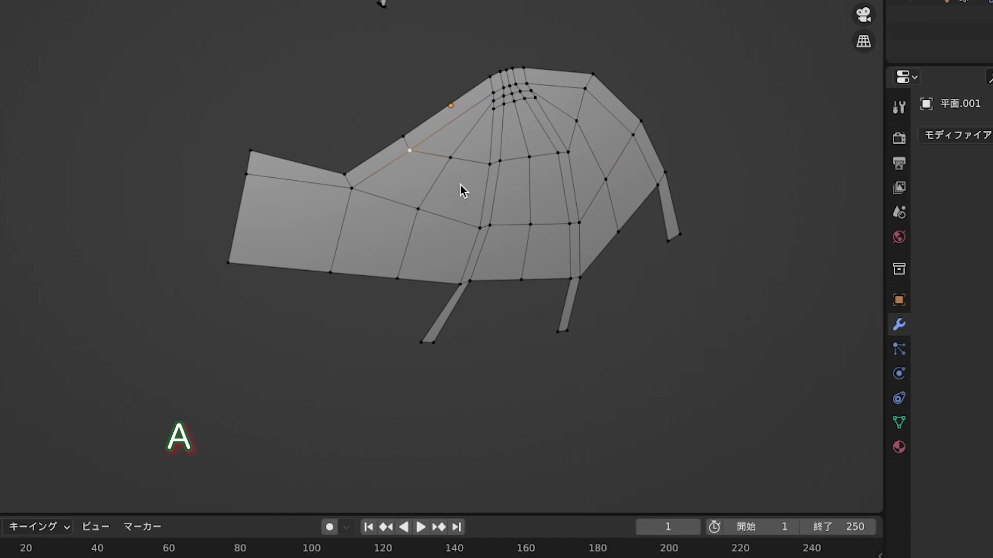
middle_click_drag(460, 185, 460, 184)
key("e")
key("y")
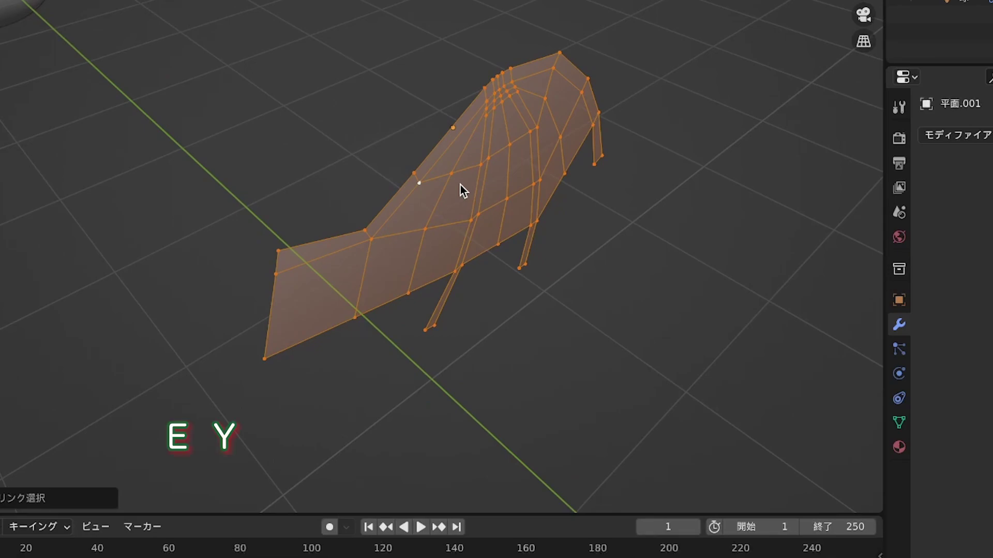
left_click(545, 37)
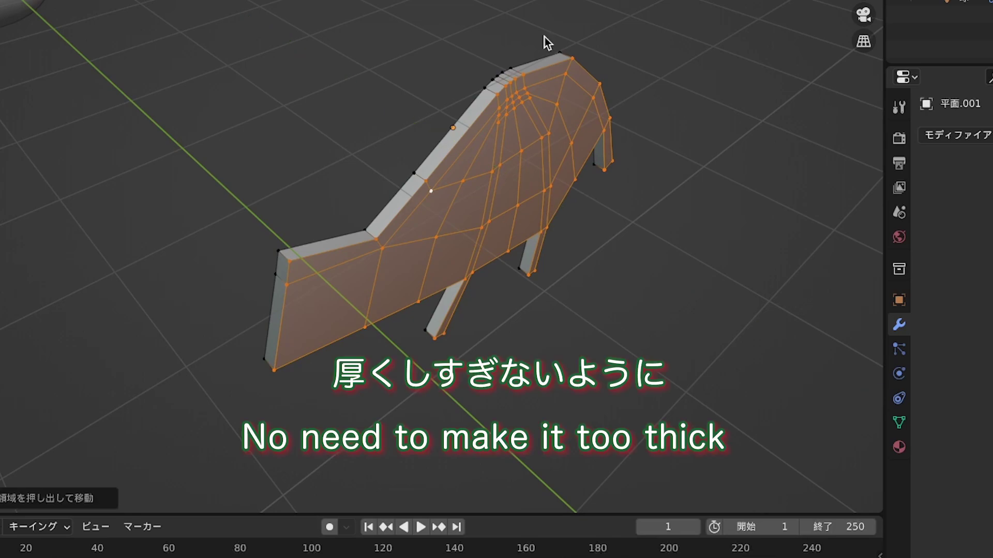
scroll(545, 37, "left", 5)
scroll(545, 37, "right", 6)
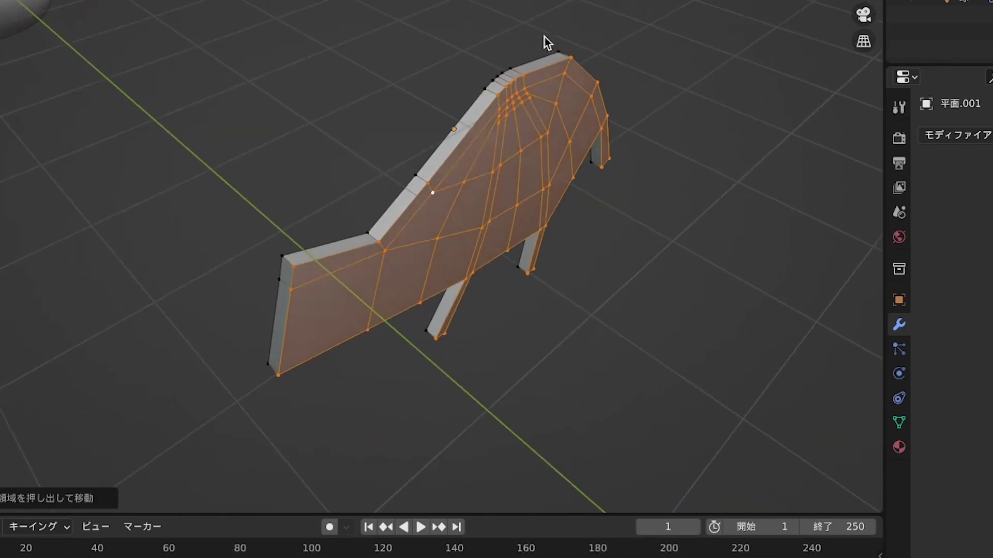
scroll(544, 37, "left", 5)
scroll(545, 37, "left", 5)
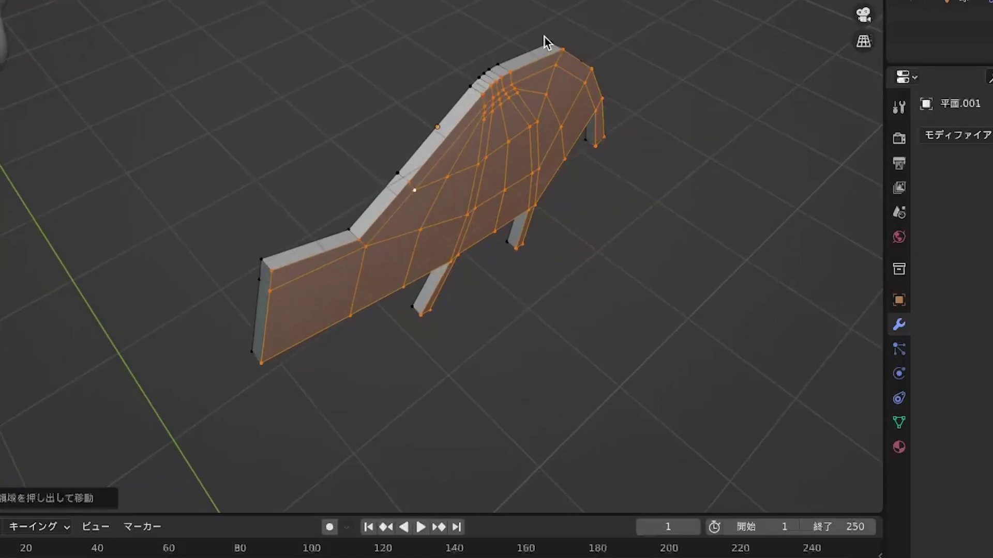
Move the extruded side back along the Y axis to make the wing slab a bit thinner.
key("g")
key("x")
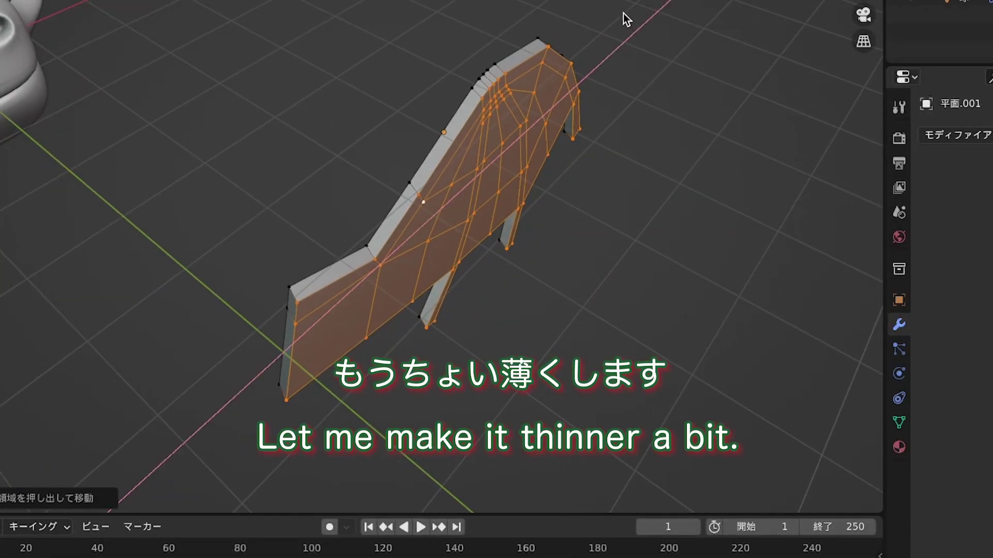
left_click(627, 17)
key("y")
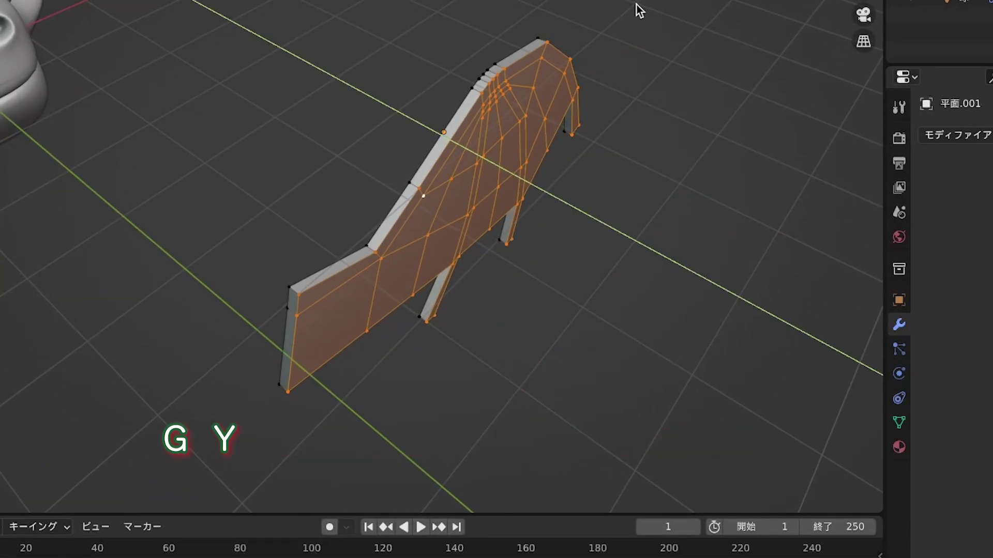
left_click(635, 5)
In face select mode from the front view, select the wing's bone faces from the arm's body end to the peak.
scroll(636, 5, "right", 2)
scroll(636, 5, "right", 5)
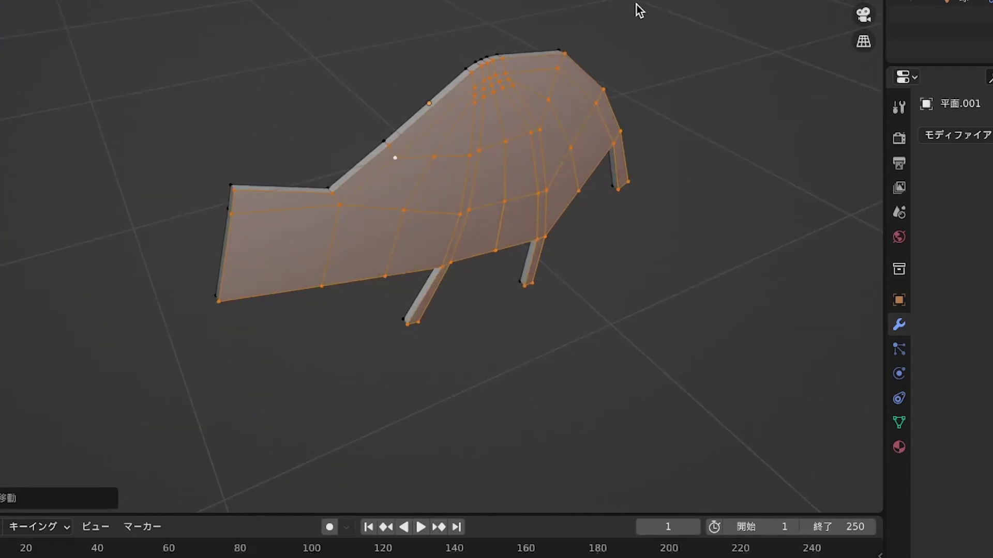
scroll(635, 5, "left", 4)
scroll(636, 5, "right", 5)
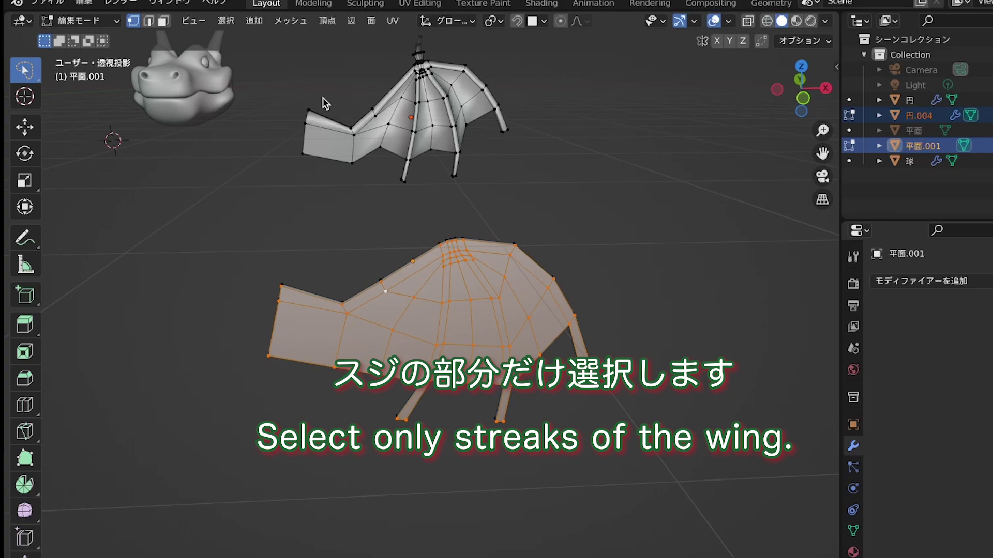
key("KP_1")
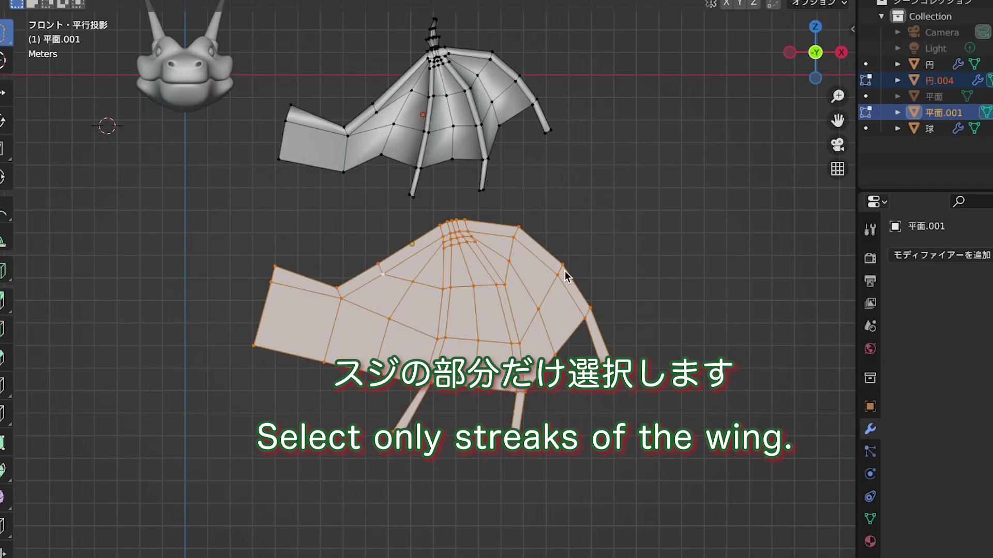
key("3")
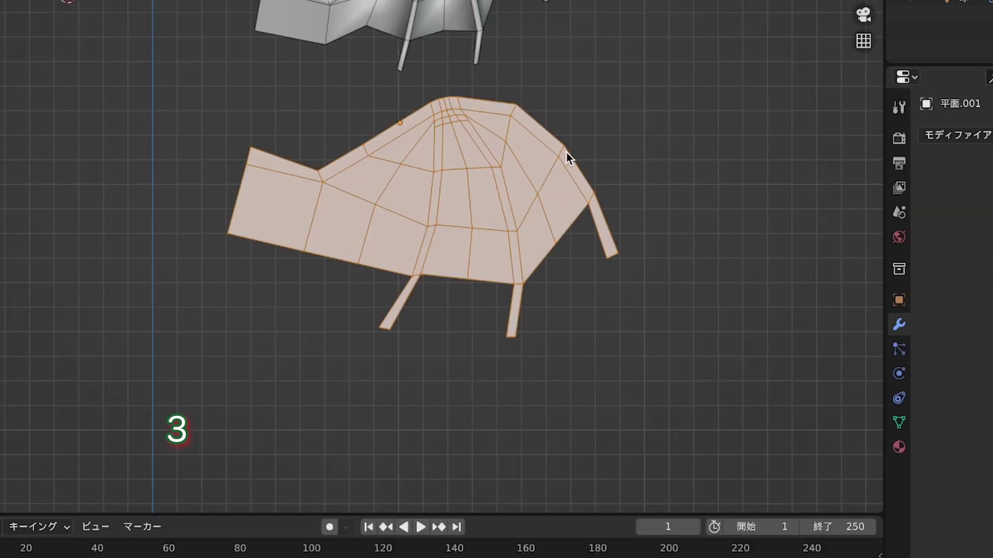
left_click(544, 119)
left_click(305, 179)
left_click(336, 171, "shift")
left_click(293, 173)
left_click(336, 165, "shift")
left_click(381, 141, "shift")
left_click(436, 106, "shift")
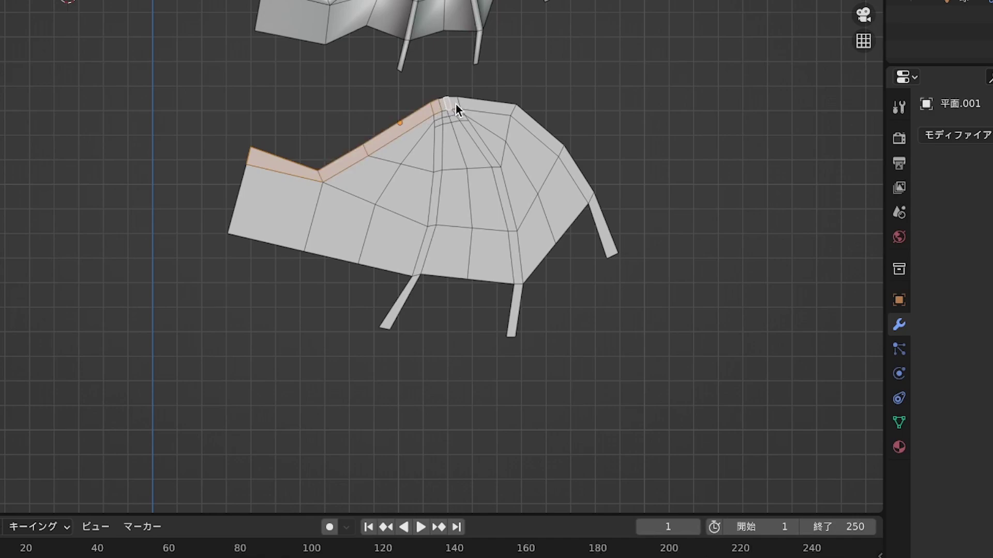
Add the front bone faces from the peak along the outer edge to the outer finger's tip to the selection.
left_click(454, 104, "shift")
left_click(482, 104, "shift")
left_click(527, 122, "shift")
left_click(569, 164, "shift")
left_click(597, 217, "shift")
Add the front faces of the inner and middle fingers, from the peak to their tips, to the selection.
left_click(467, 132, "shift")
left_click(498, 188, "shift")
scroll(464, 120, "up", 1)
left_click(473, 96, "shift")
left_click(446, 108, "shift")
left_click(444, 134, "shift")
left_click(441, 206, "shift")
left_click(424, 275, "shift")
left_click(406, 324, "shift")
left_click(542, 273, "shift")
left_click(543, 331, "shift")
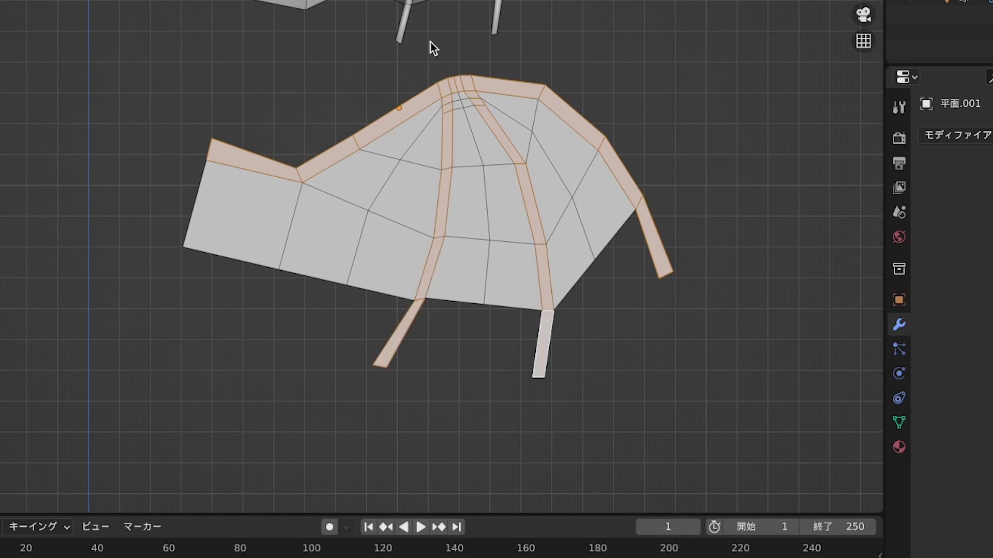
Extrude the selected front bone and finger faces along the Y axis so they stand out from the membrane.
scroll(430, 43, "up", 4, "shift")
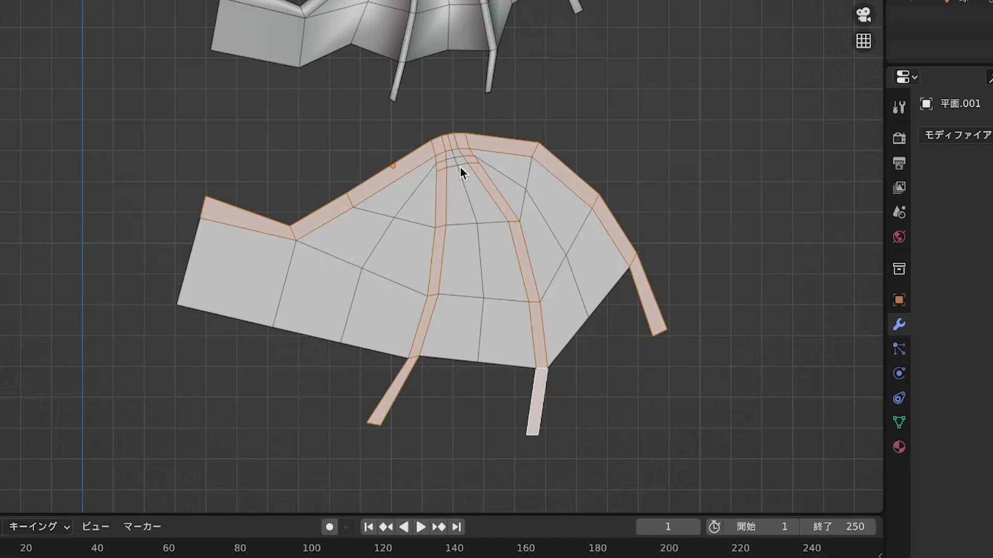
scroll(441, 162, "left", 5)
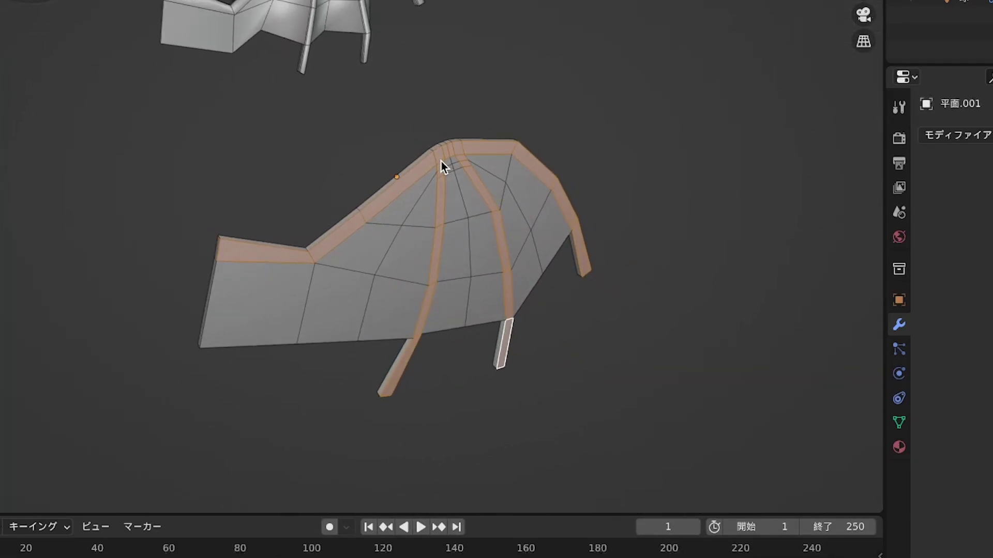
scroll(442, 161, "up", 4)
key("e")
key("y")
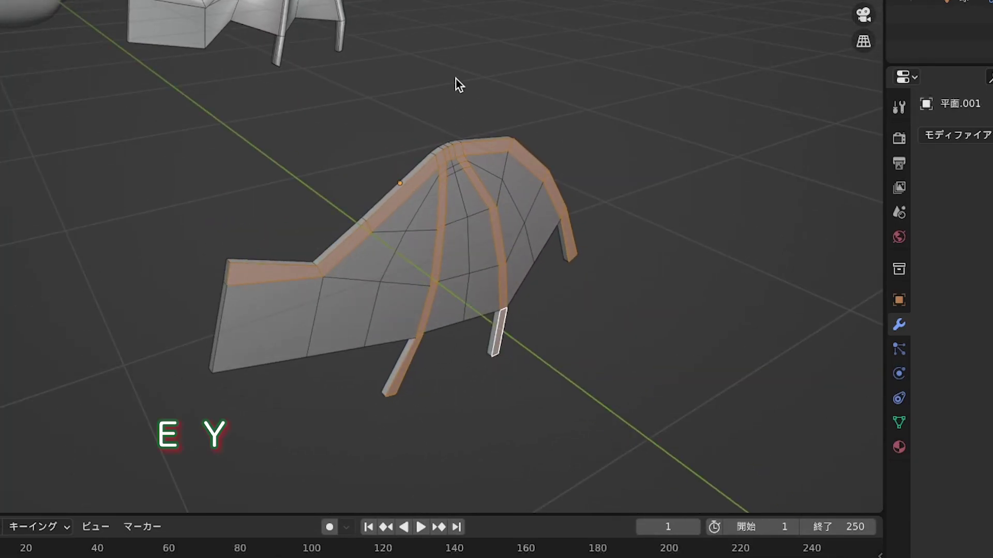
scroll(455, 84, "left", 4)
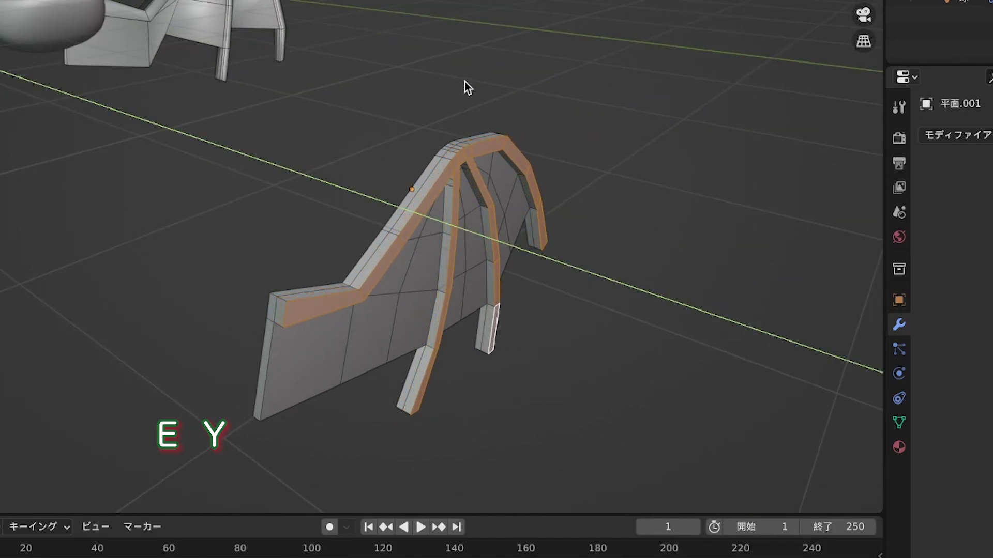
left_click(464, 82)
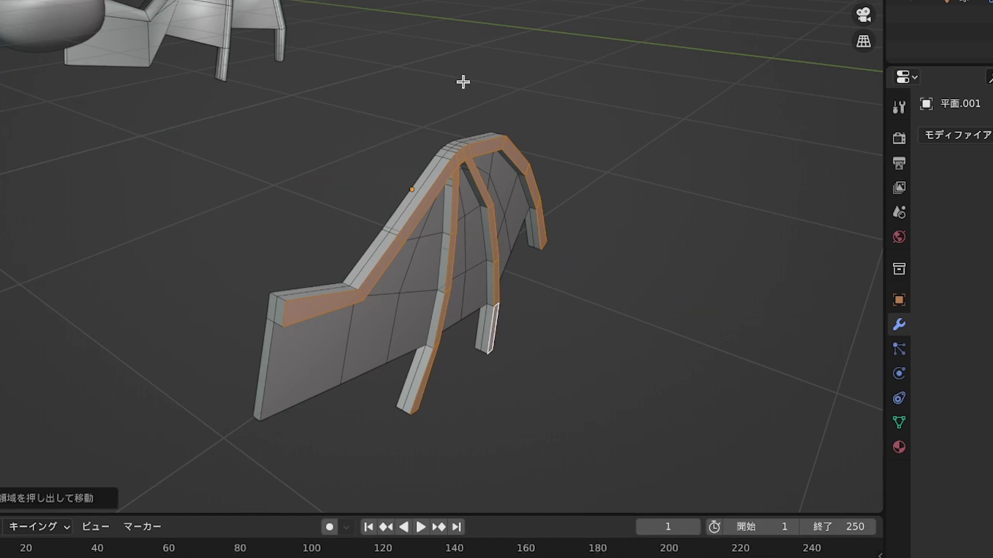
On the wing's back side, select the bone faces from the arm's body end up to the peak.
middle_click_drag(464, 81, 413, 52)
scroll(464, 81, "down", 10)
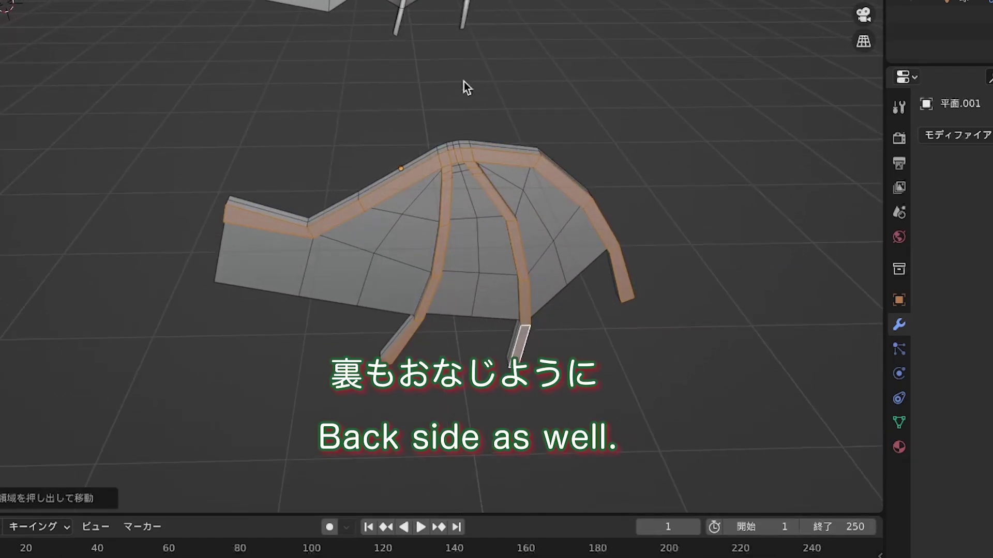
scroll(464, 82, "left", 15)
scroll(515, 137, "left", 5)
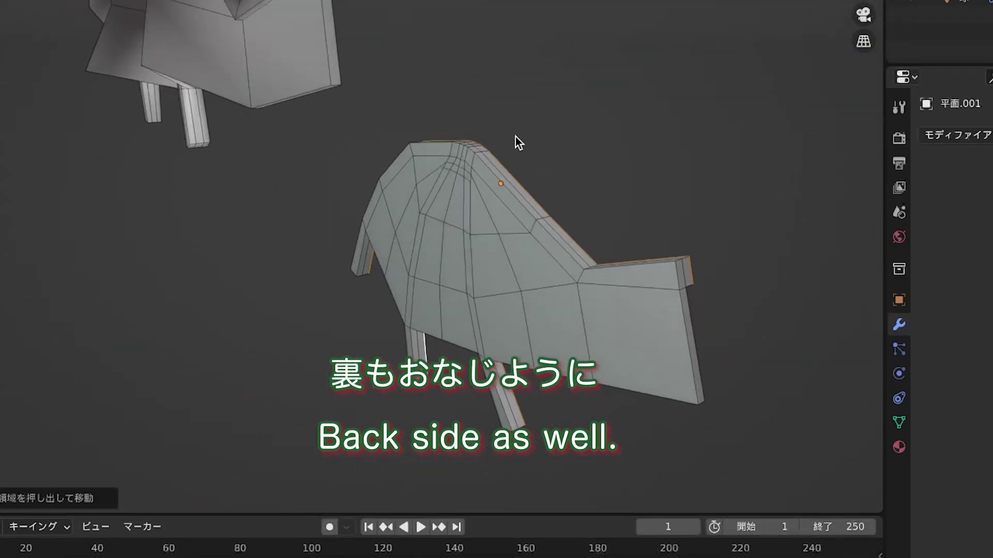
left_click(650, 268)
left_click(570, 240, "shift")
left_click(523, 210, "shift")
scroll(522, 209, "left", 5)
left_click(451, 166, "shift")
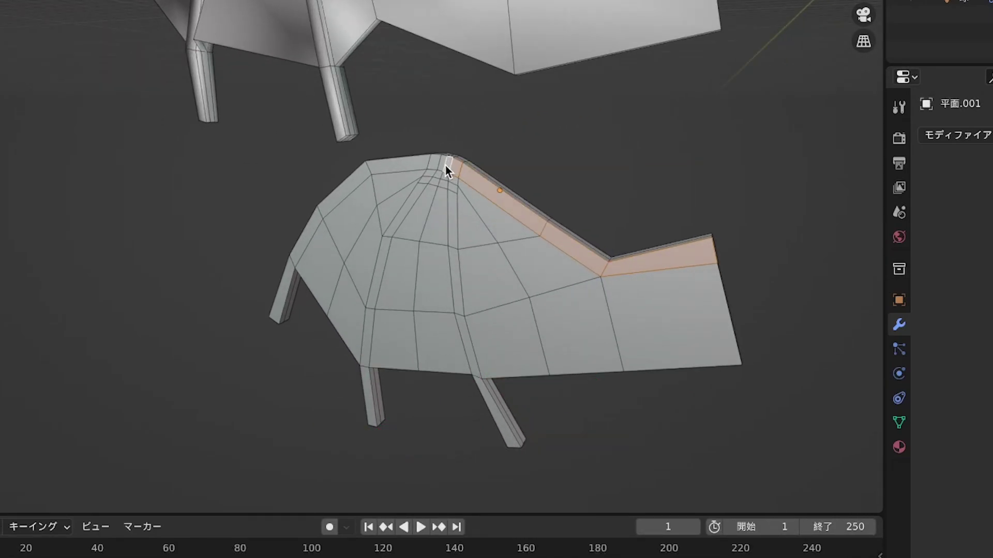
Add the back bone faces from the peak along the outer edge to the outer finger's tip to the selection.
left_click(444, 165, "shift")
left_click(439, 164, "shift")
left_click(433, 163, "shift")
left_click(393, 164, "shift")
left_click(357, 177, "shift")
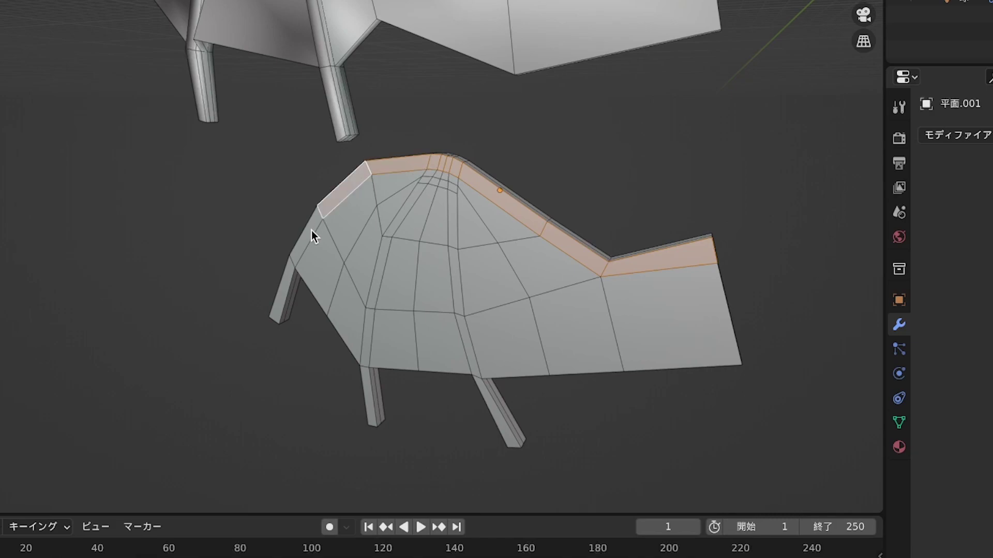
left_click(312, 228, "shift")
left_click(283, 287, "shift")
Add the back faces of the middle finger, from its root to its tip, to the selection.
left_click(423, 179, "shift")
left_click(413, 212, "shift")
left_click(398, 228, "shift")
left_click(377, 274, "shift")
left_click(367, 335, "shift")
left_click(371, 395, "shift")
Add the back faces of the inner finger, from its root to its tip, to the selection.
left_click(451, 180, "shift")
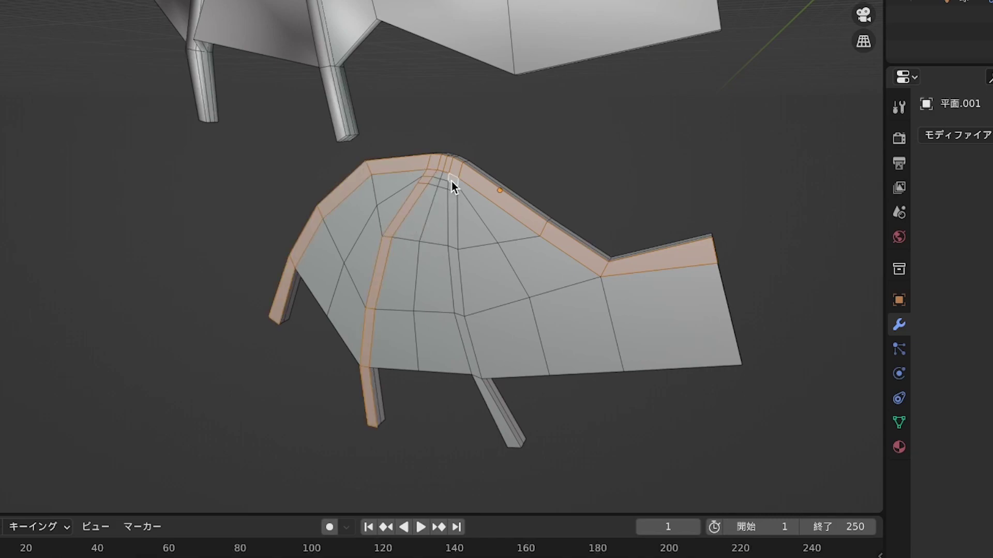
left_click(457, 282, "shift")
left_click(463, 333, "shift")
middle_click_drag(463, 333, 484, 313)
left_click(494, 403, "shift")
middle_click_drag(494, 403, 572, 383)
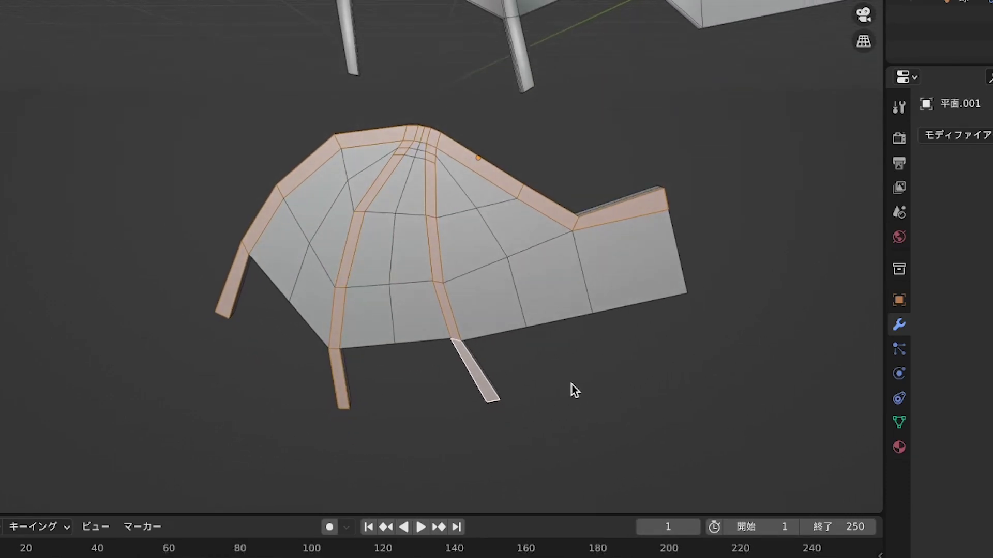
Extrude the selected back bone and finger faces outward from the membrane along the Y axis.
middle_click_drag(576, 257, 552, 226)
key("e")
key("y")
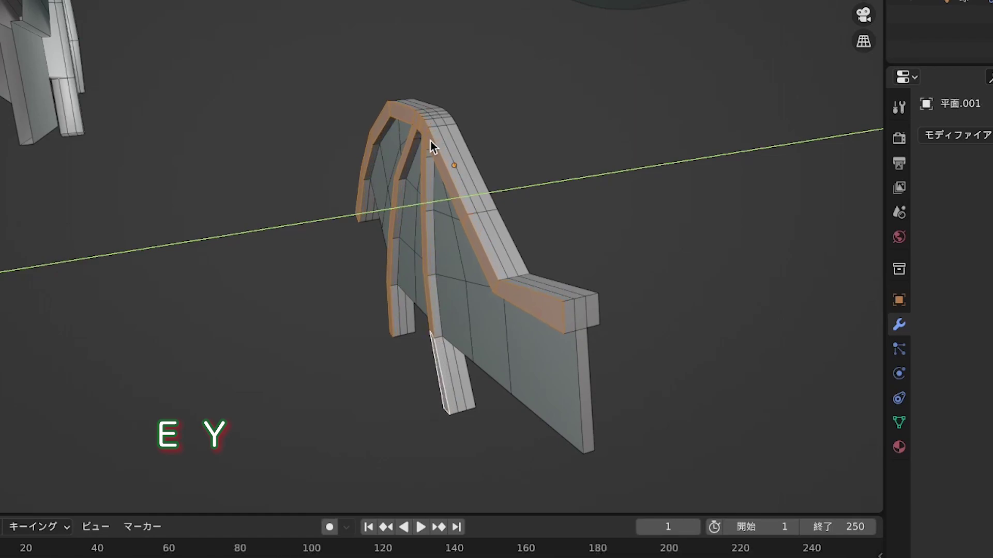
left_click(430, 141)
Select the whole linked wing mesh and scale it along the Y axis to adjust its thickness.
middle_click_drag(430, 141, 431, 142)
key("ctrl+l")
key("y")
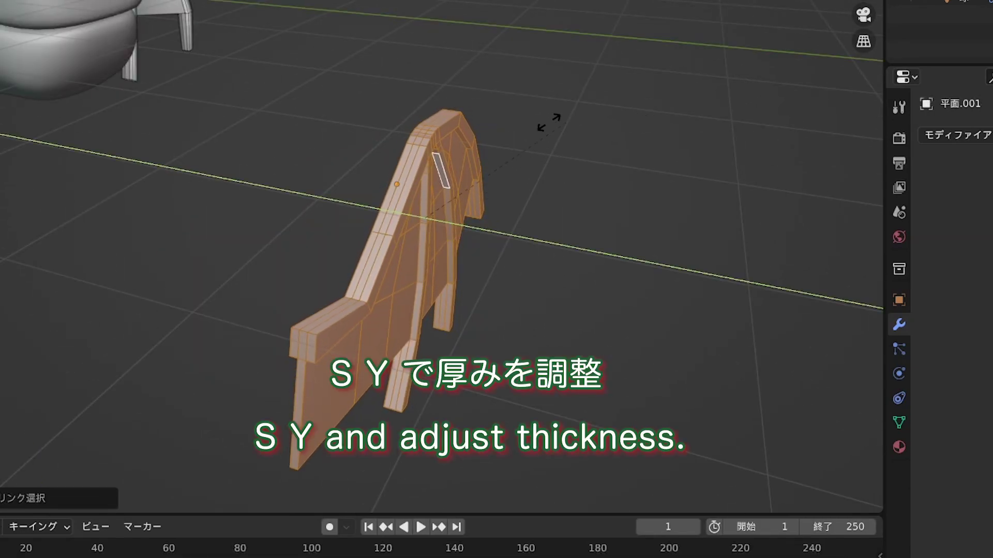
left_click(532, 151)
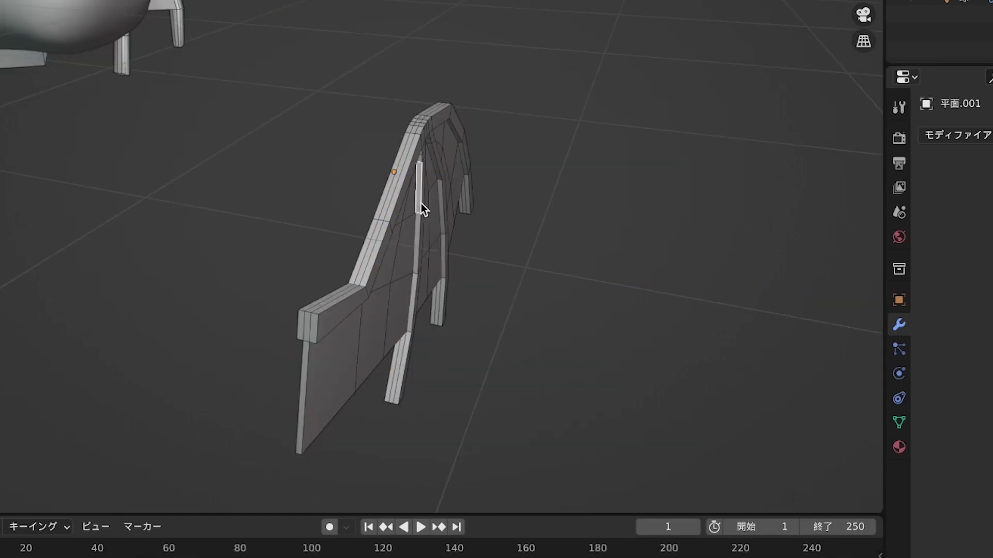
key("s")
key("y")
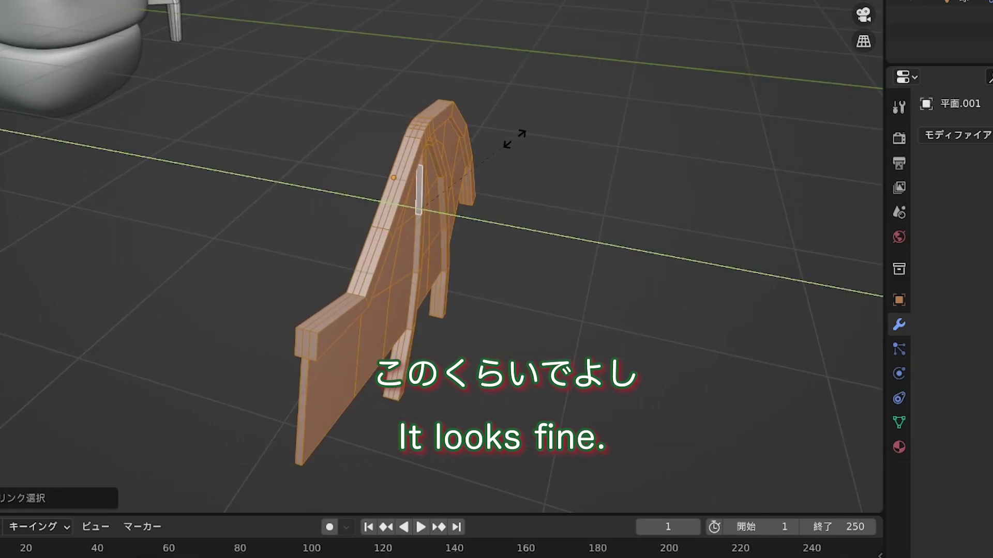
left_click(412, 180)
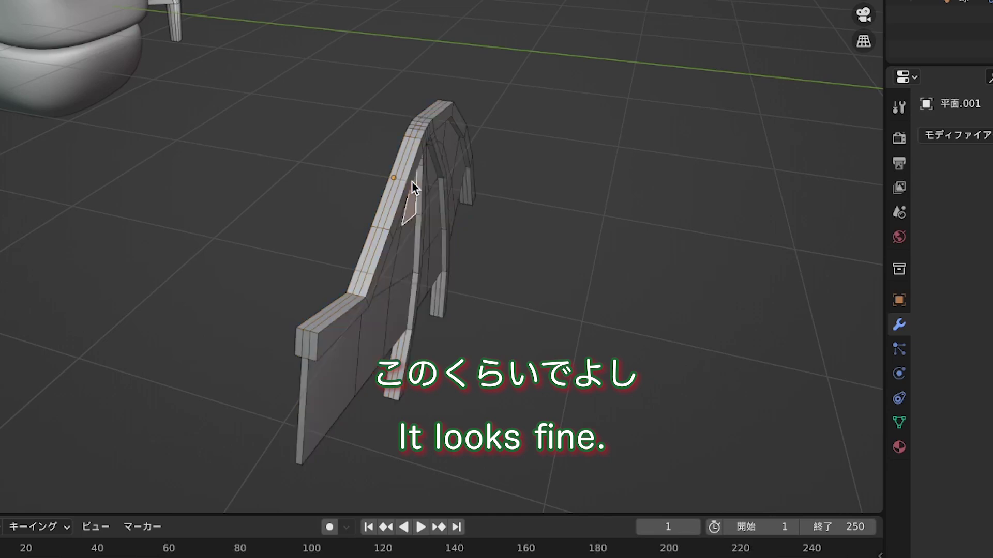
Switch to vertex selection in the front view and enable X-ray so vertices on the wing's back side can also be selected.
scroll(411, 181, "right", 5)
scroll(412, 181, "right", 5)
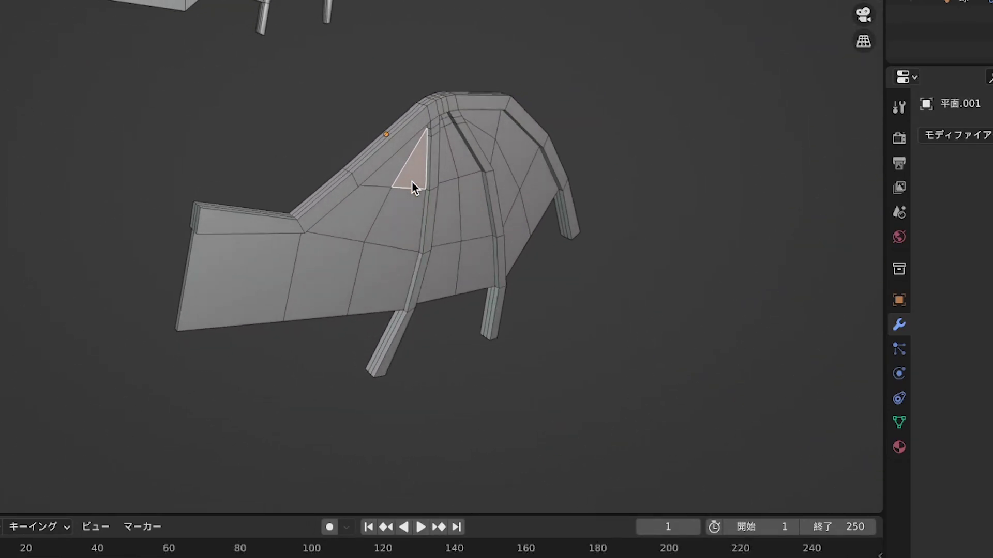
key("1")
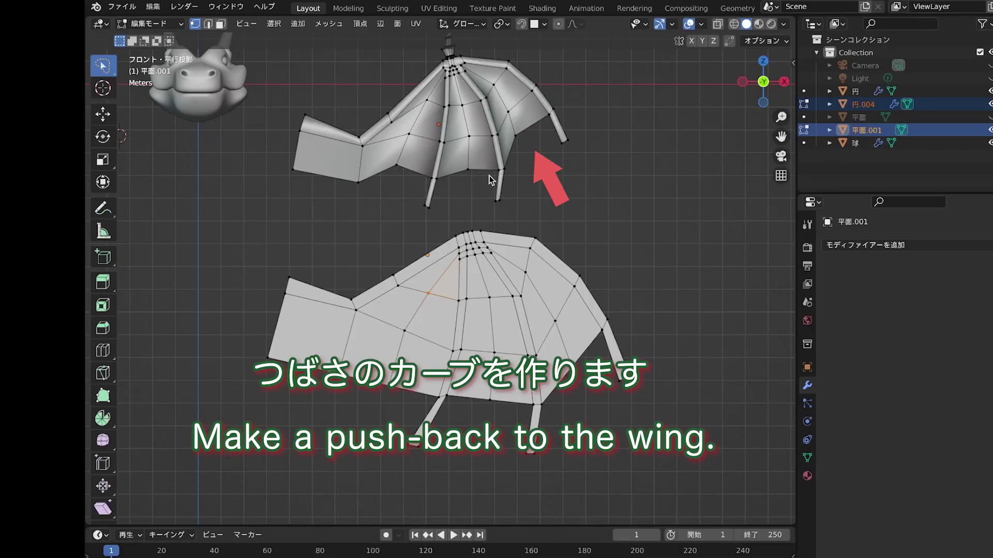
left_click(718, 27)
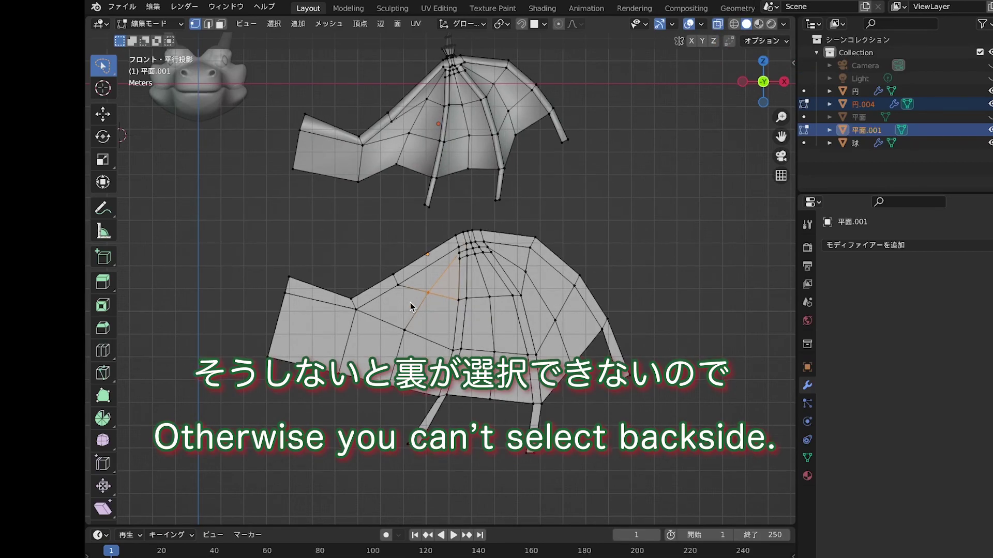
scroll(410, 302, "down", 2, "shift")
scroll(403, 331, "right", 1, "shift")
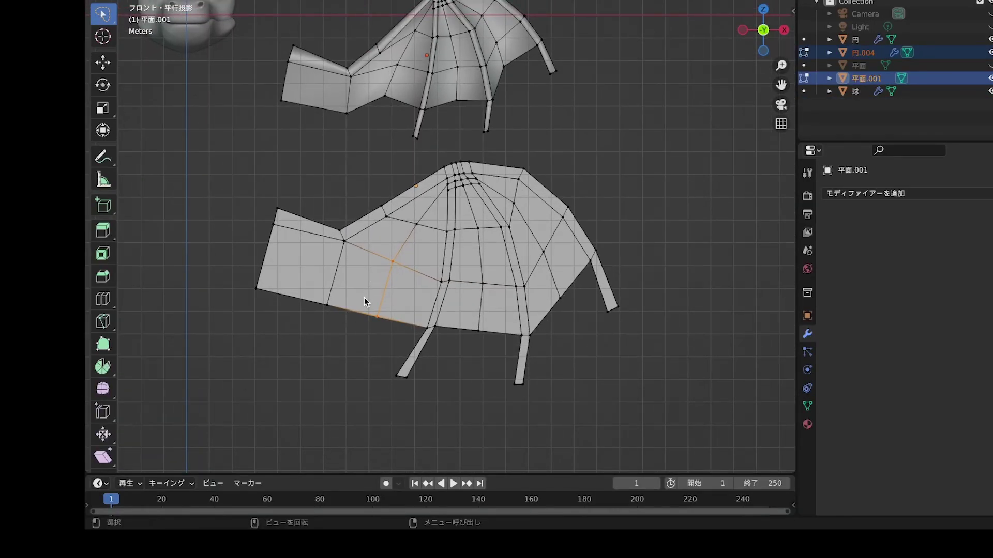
Move the mid-span vertices of the membrane's lower edge, and the inner vertices above them, inward to form scalloped curves between the fingers.
left_click(371, 316)
key("g")
left_click(363, 372)
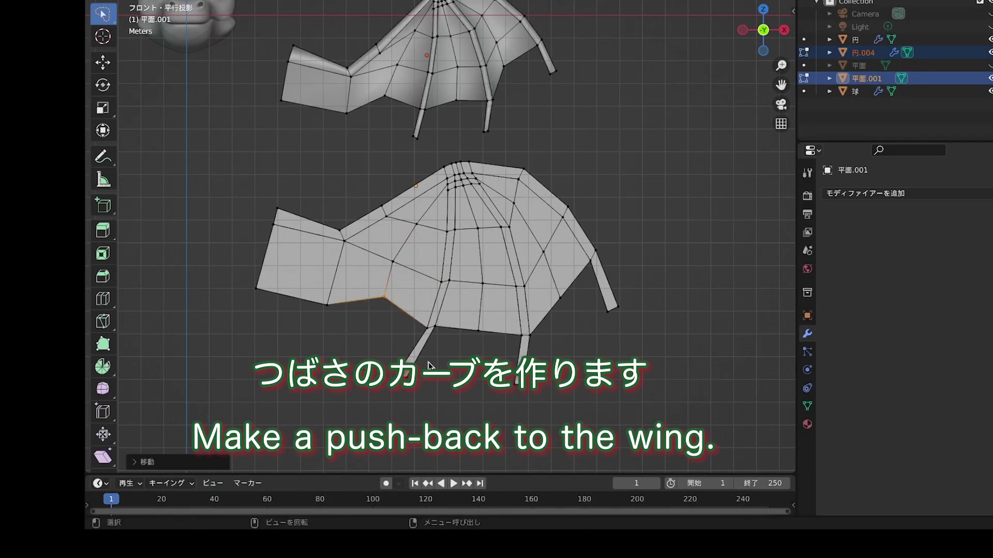
left_click_drag(459, 320, 492, 304)
key("g")
left_click(472, 377)
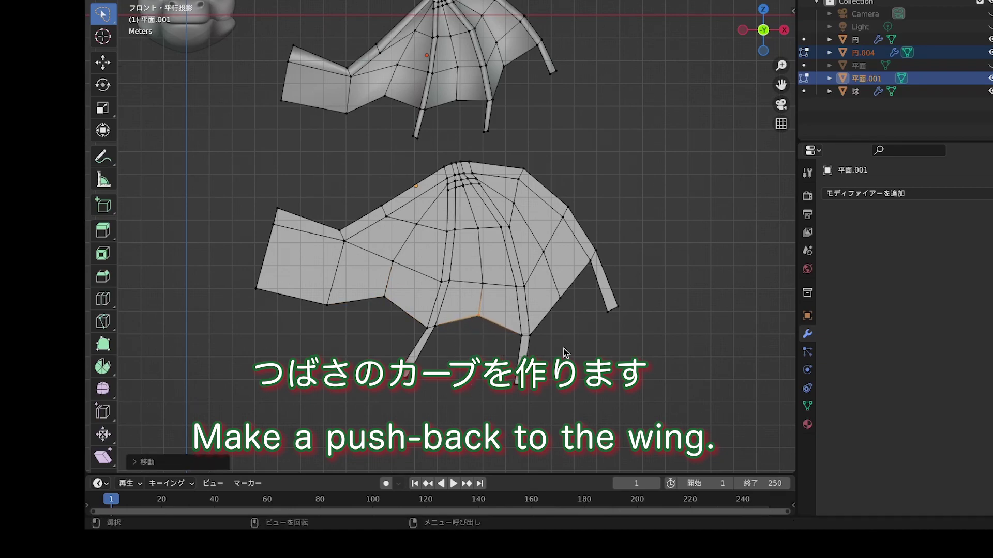
left_click(560, 298)
key("g")
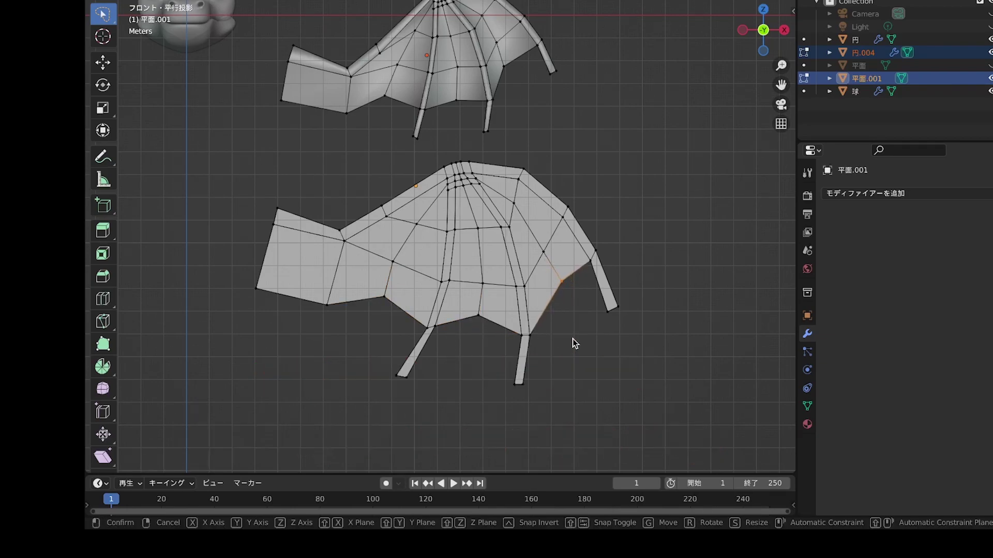
left_click(570, 335)
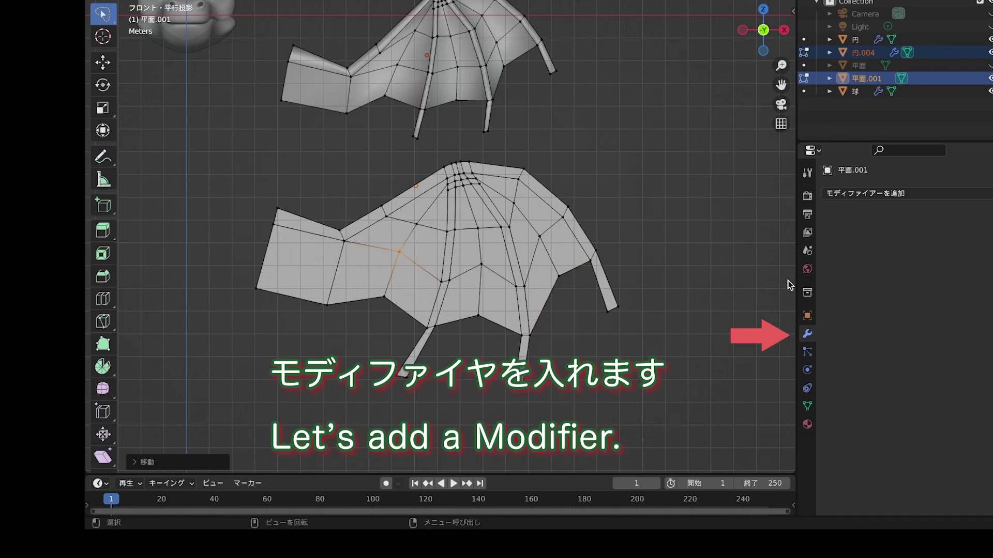
Add a Subdivision Surface modifier to the wing and set its viewport level to 2.
left_click(858, 196)
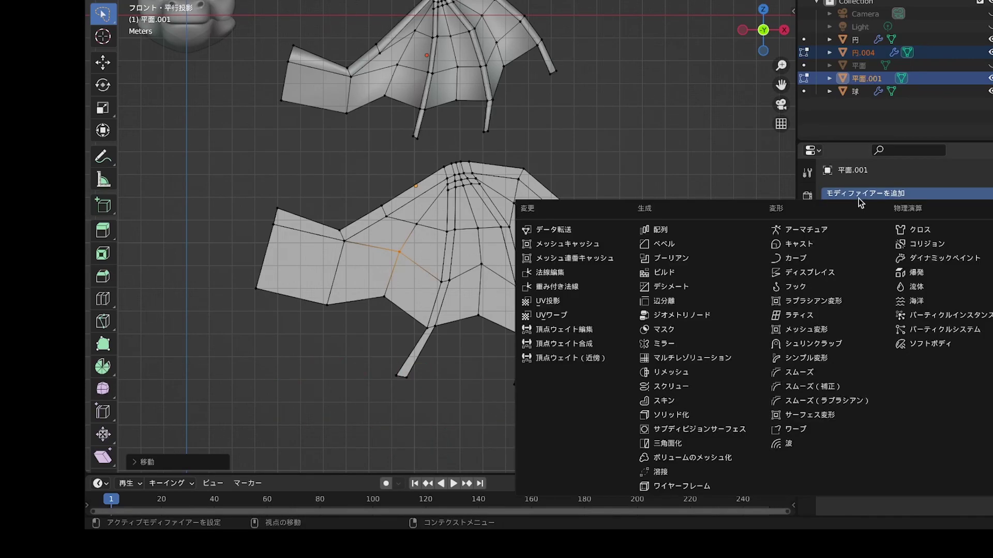
left_click(726, 427)
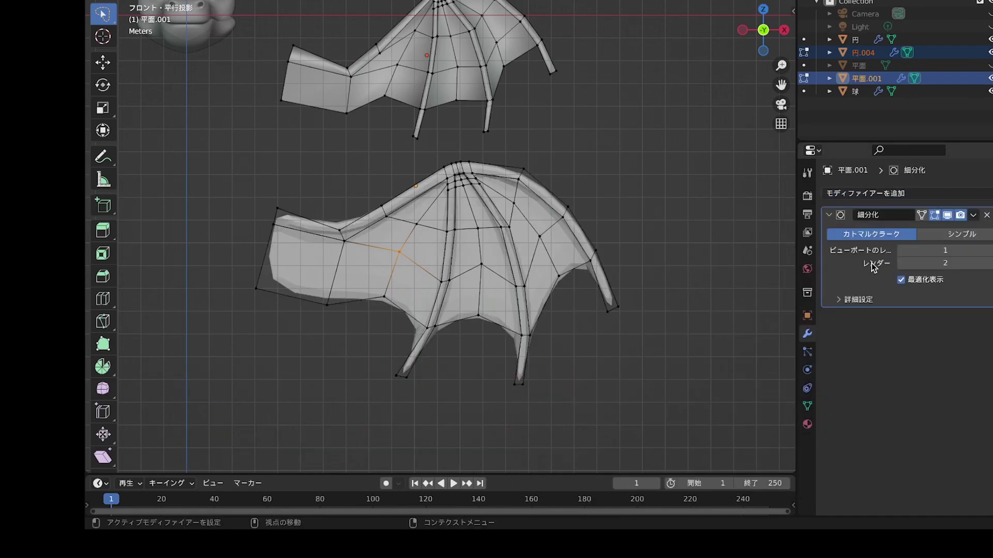
left_click_drag(869, 253, 870, 253)
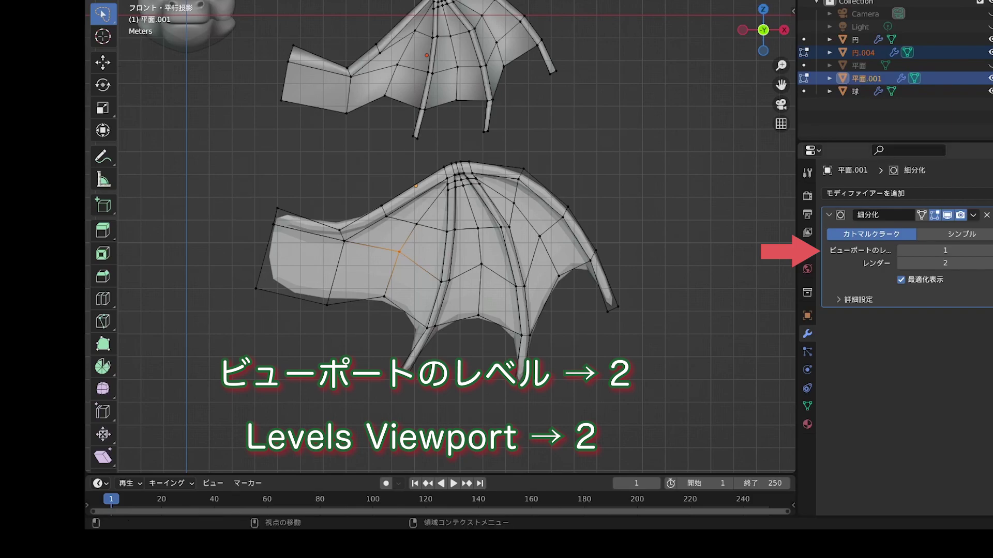
left_click(986, 252)
Turn on X-ray display for the subdivided wing mesh in an angled perspective view.
middle_click_drag(507, 249, 532, 225)
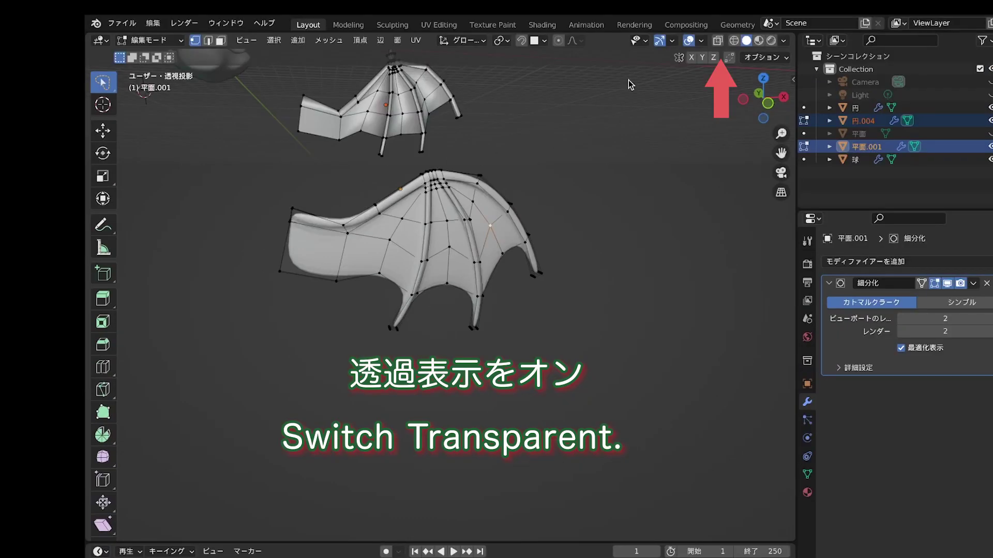
left_click(717, 40)
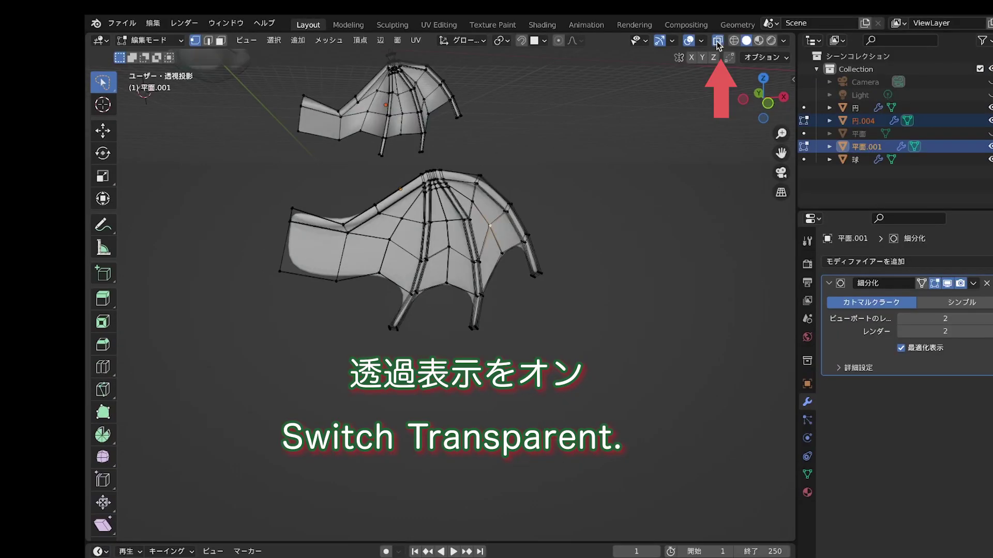
middle_click_drag(566, 171, 578, 175)
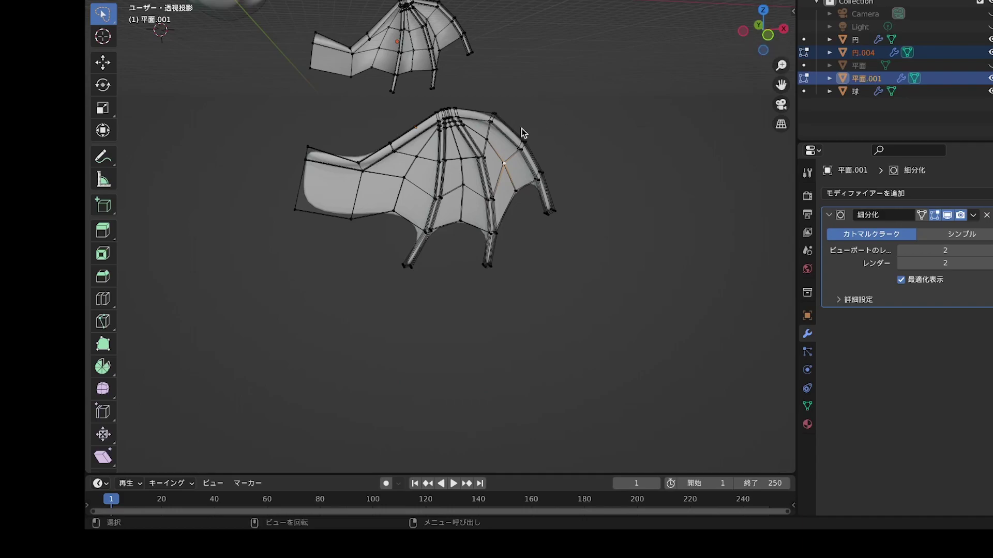
middle_click_drag(521, 128, 522, 128)
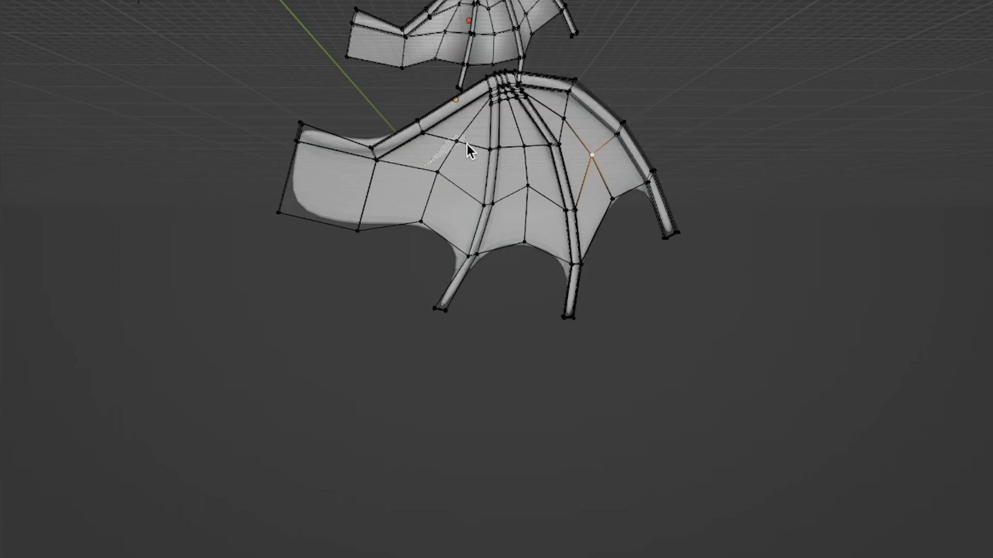